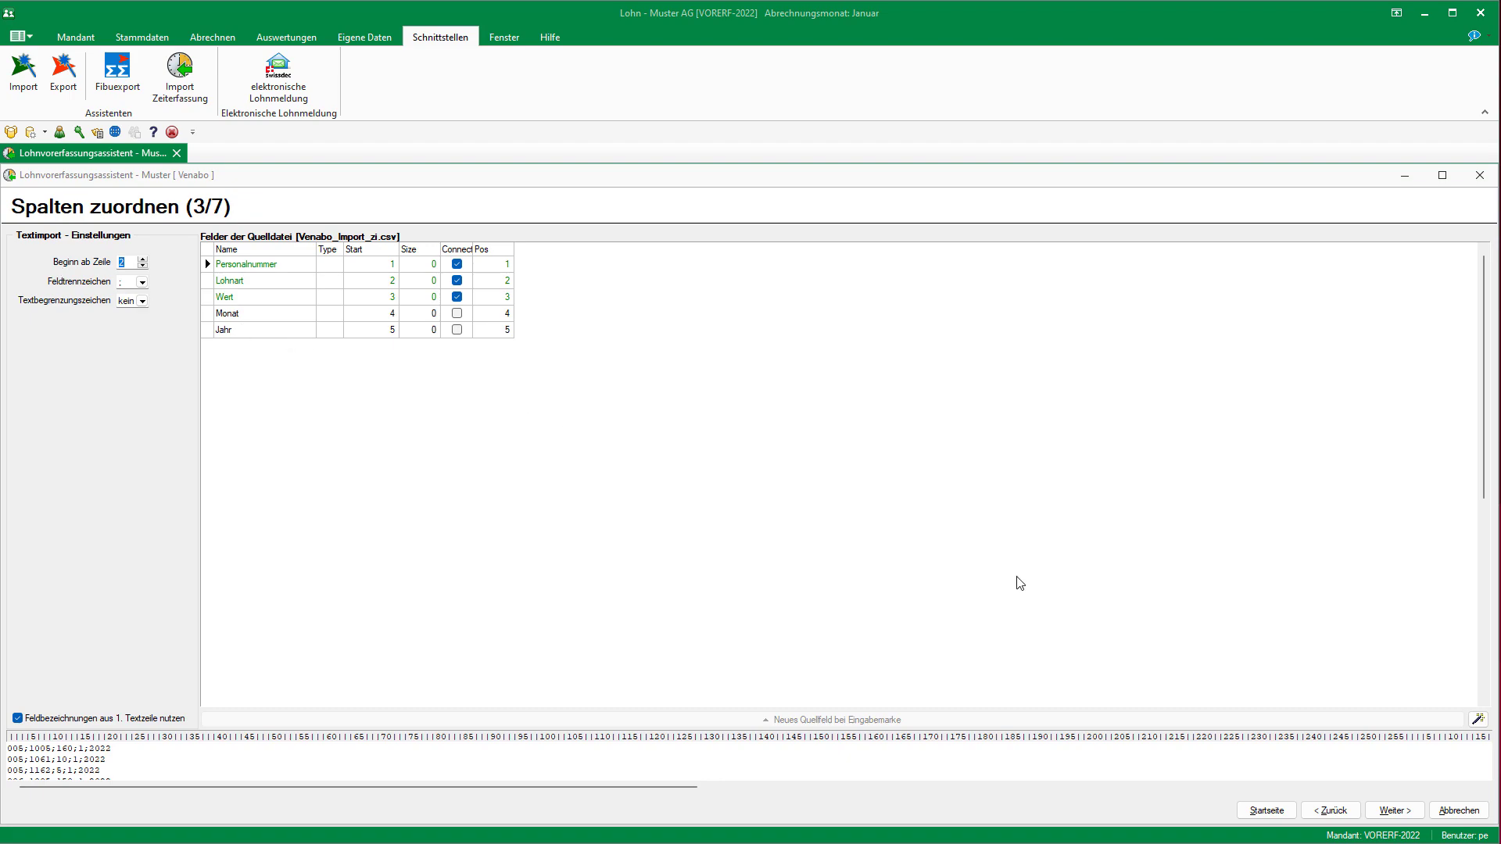
Accept the source columns and target-field mapping of Venabo_Import_zi.csv and read in the import data
{"action": "left_click", "coordinate": [1394, 812]}
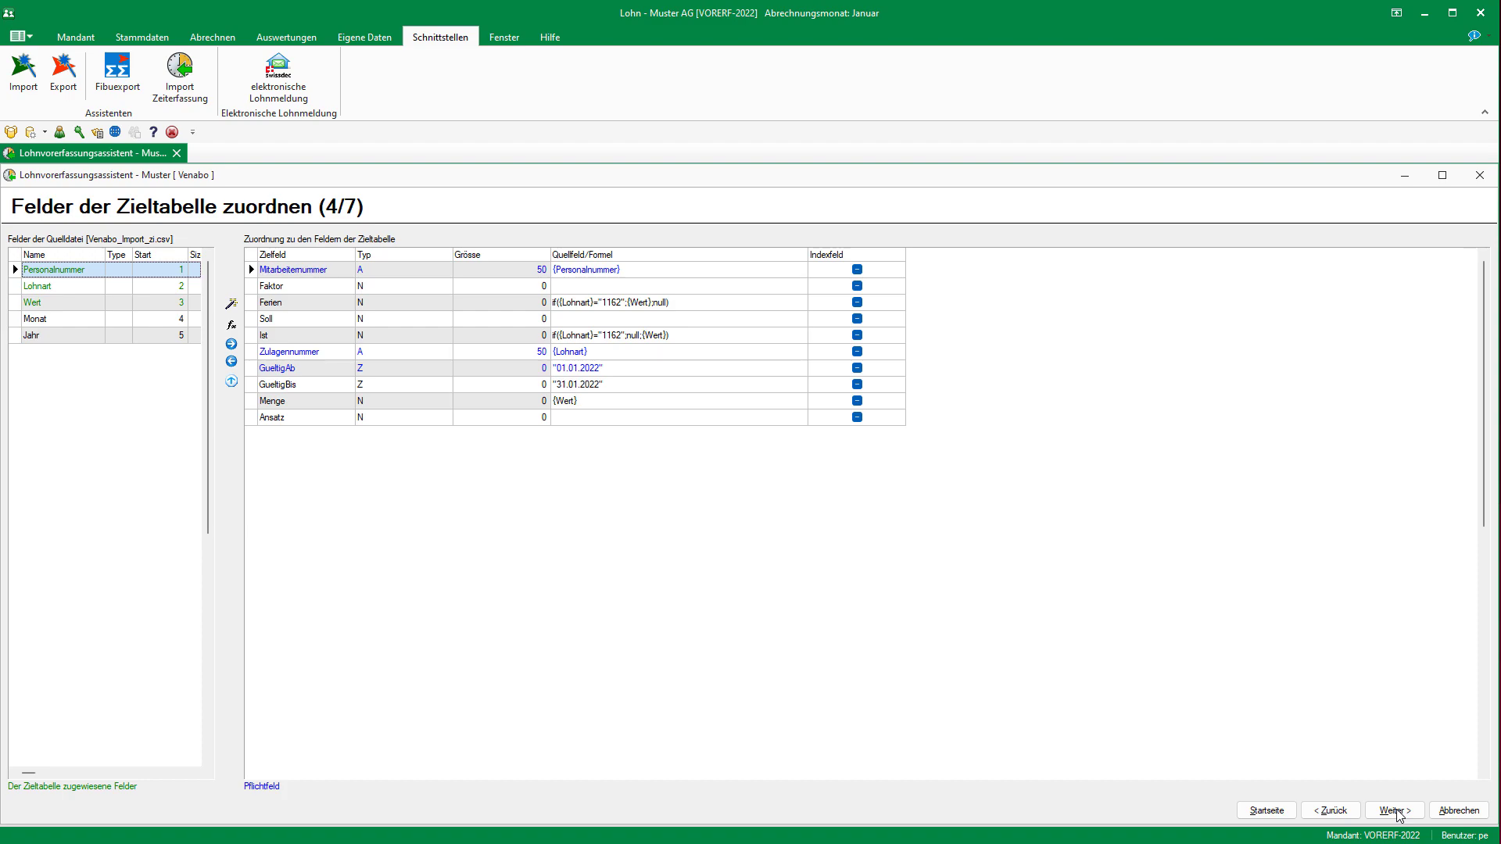
{"action": "left_click", "coordinate": [1397, 811]}
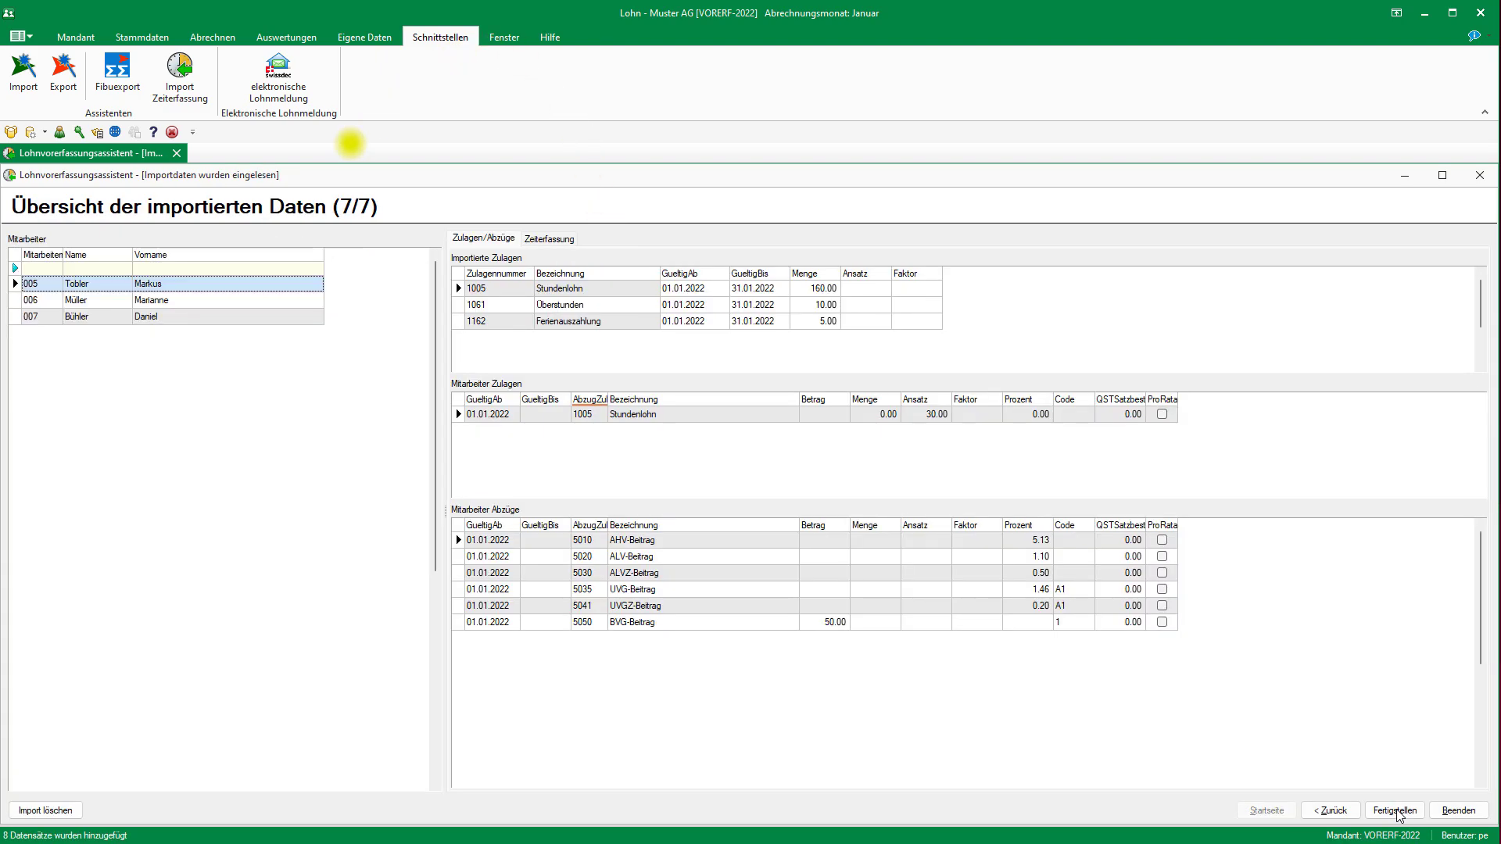
Return to the employee assignment, enable "Nummer Quelldatei entspricht Nummer Zielsystem", and continue to the overview of imported data
{"action": "left_click", "coordinate": [1335, 811]}
{"action": "left_click", "coordinate": [1335, 810]}
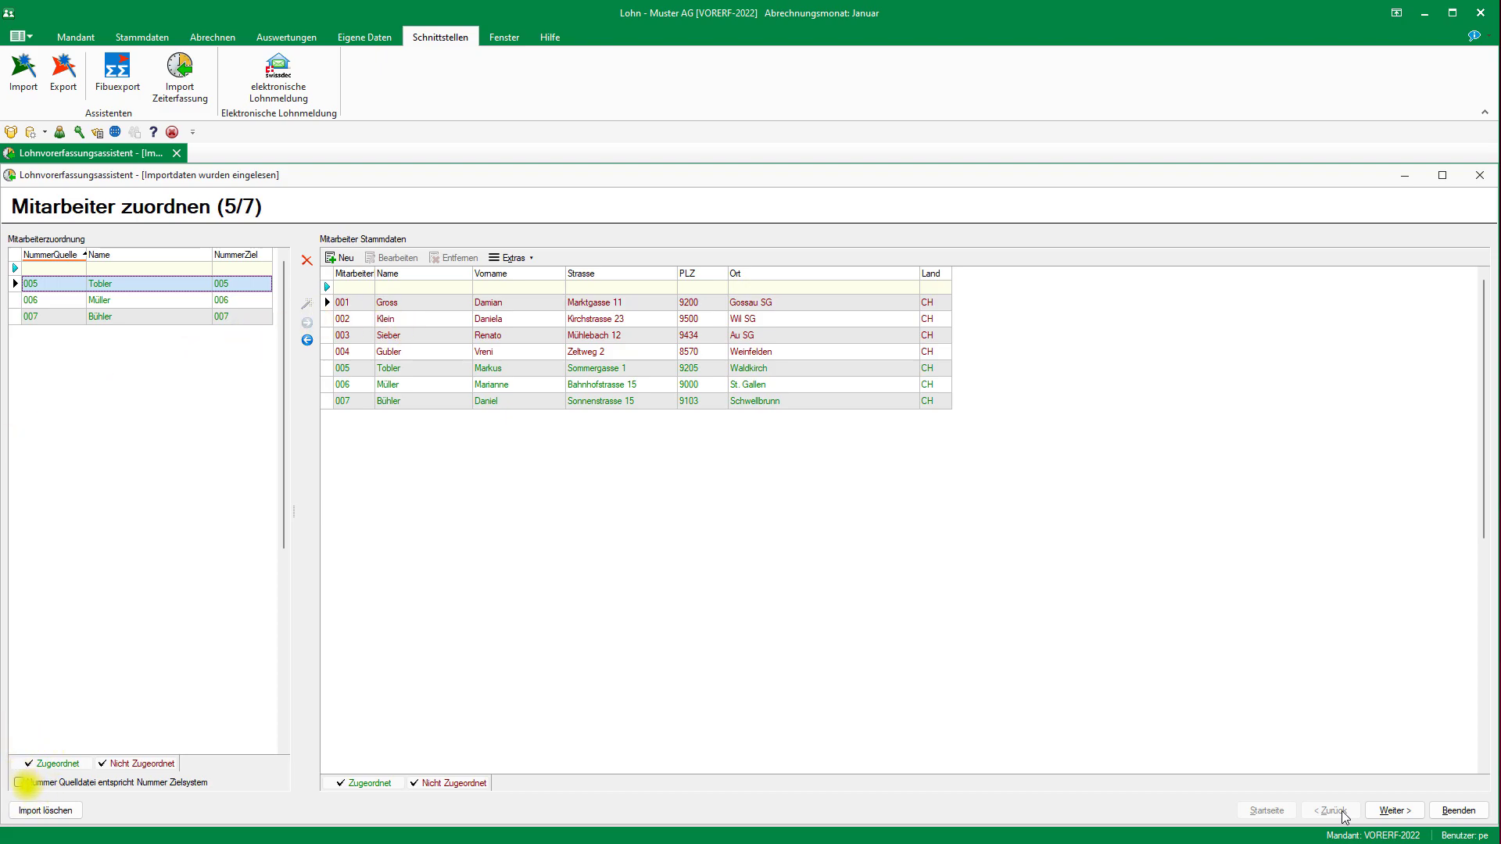
{"action": "left_click", "coordinate": [137, 783]}
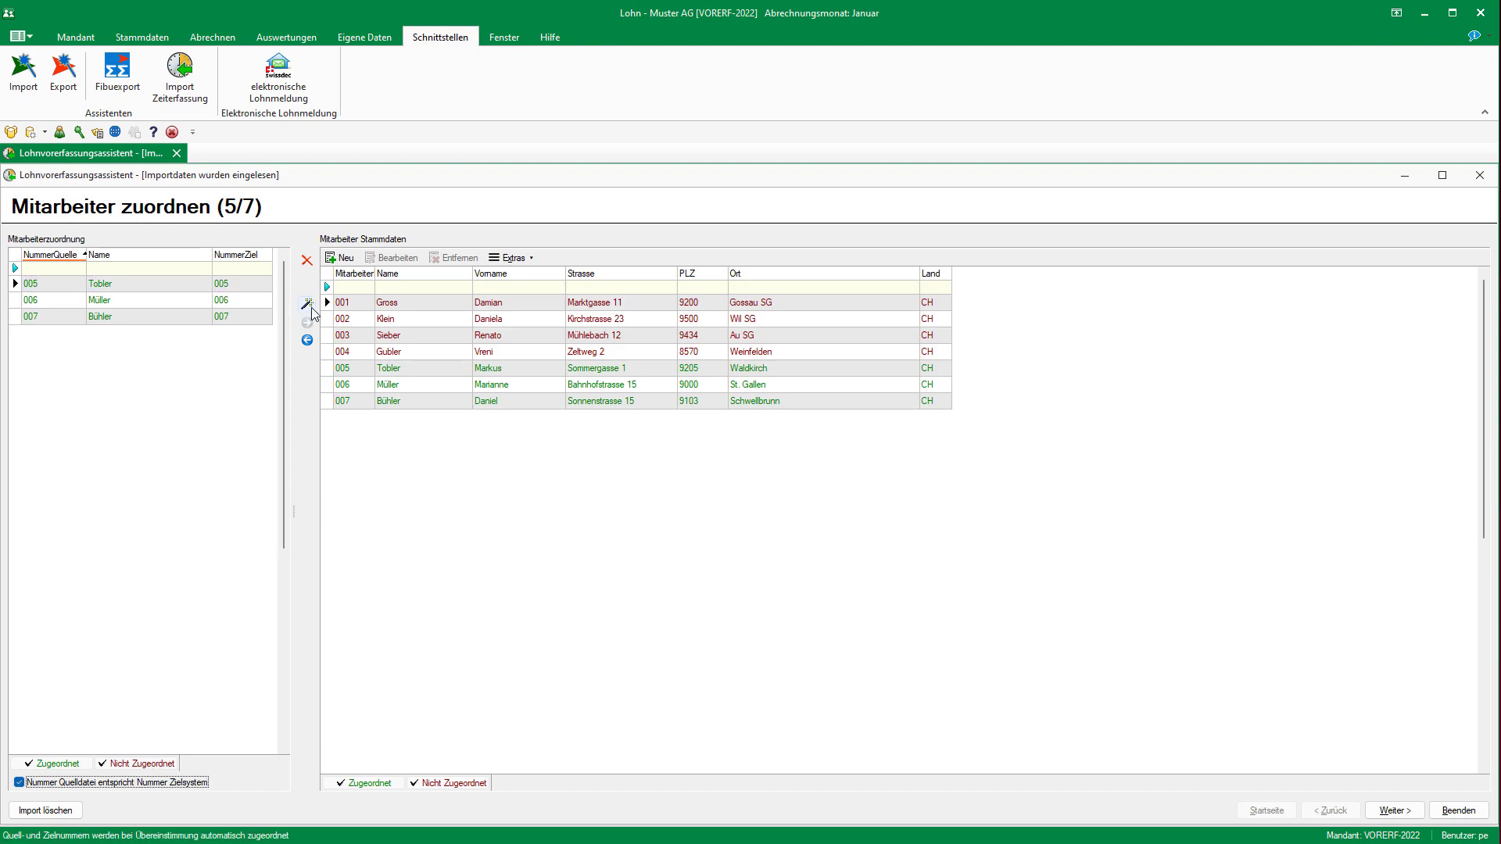
{"action": "left_click", "coordinate": [1408, 812]}
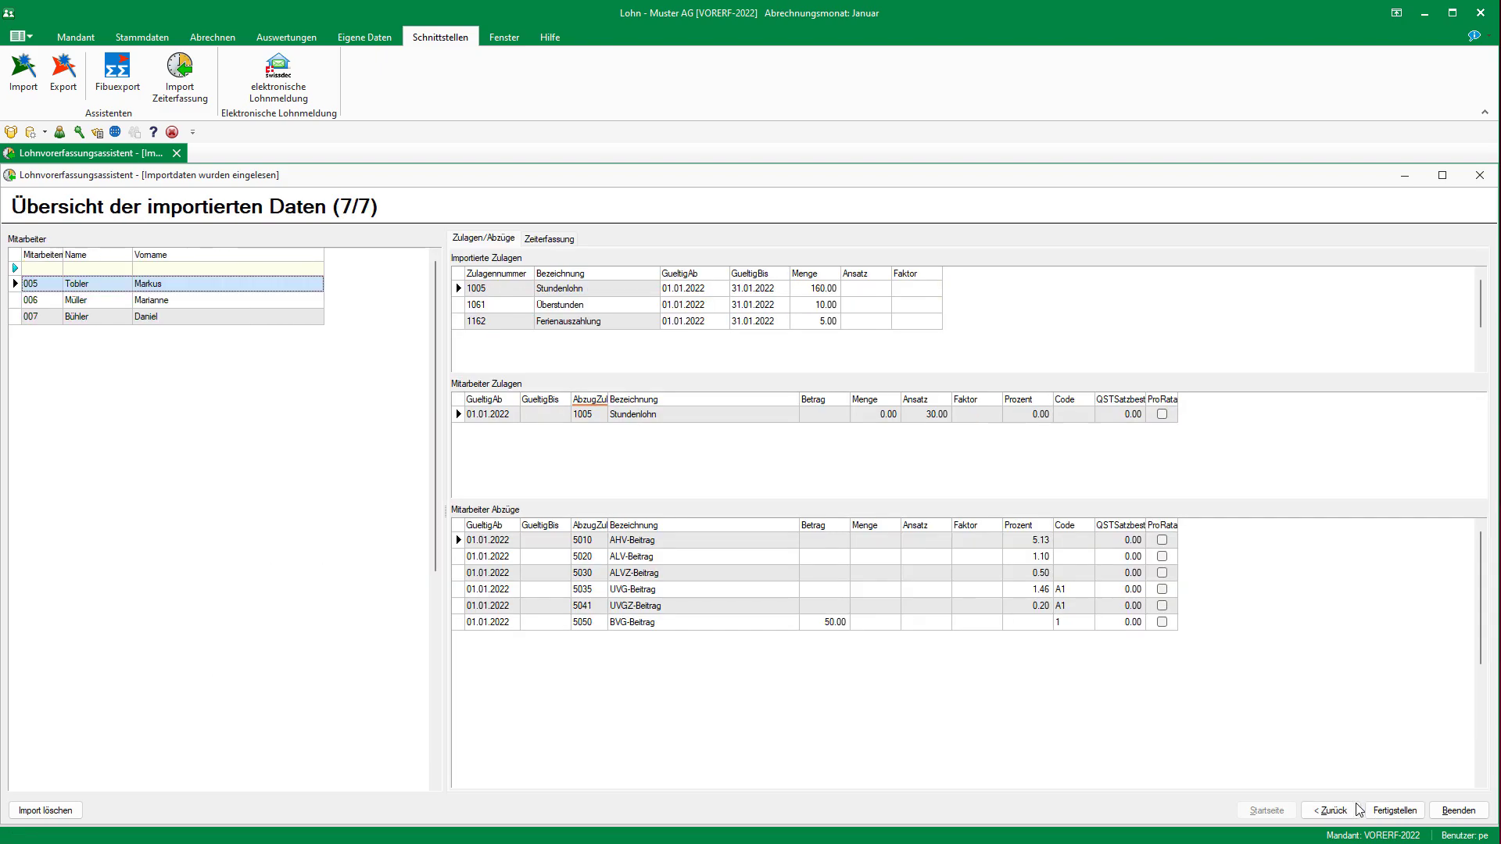
Review the allowance assignment against the master list down to 1162 Ferienauszahlung, and return to the overview of imported data
{"action": "left_click", "coordinate": [1332, 812]}
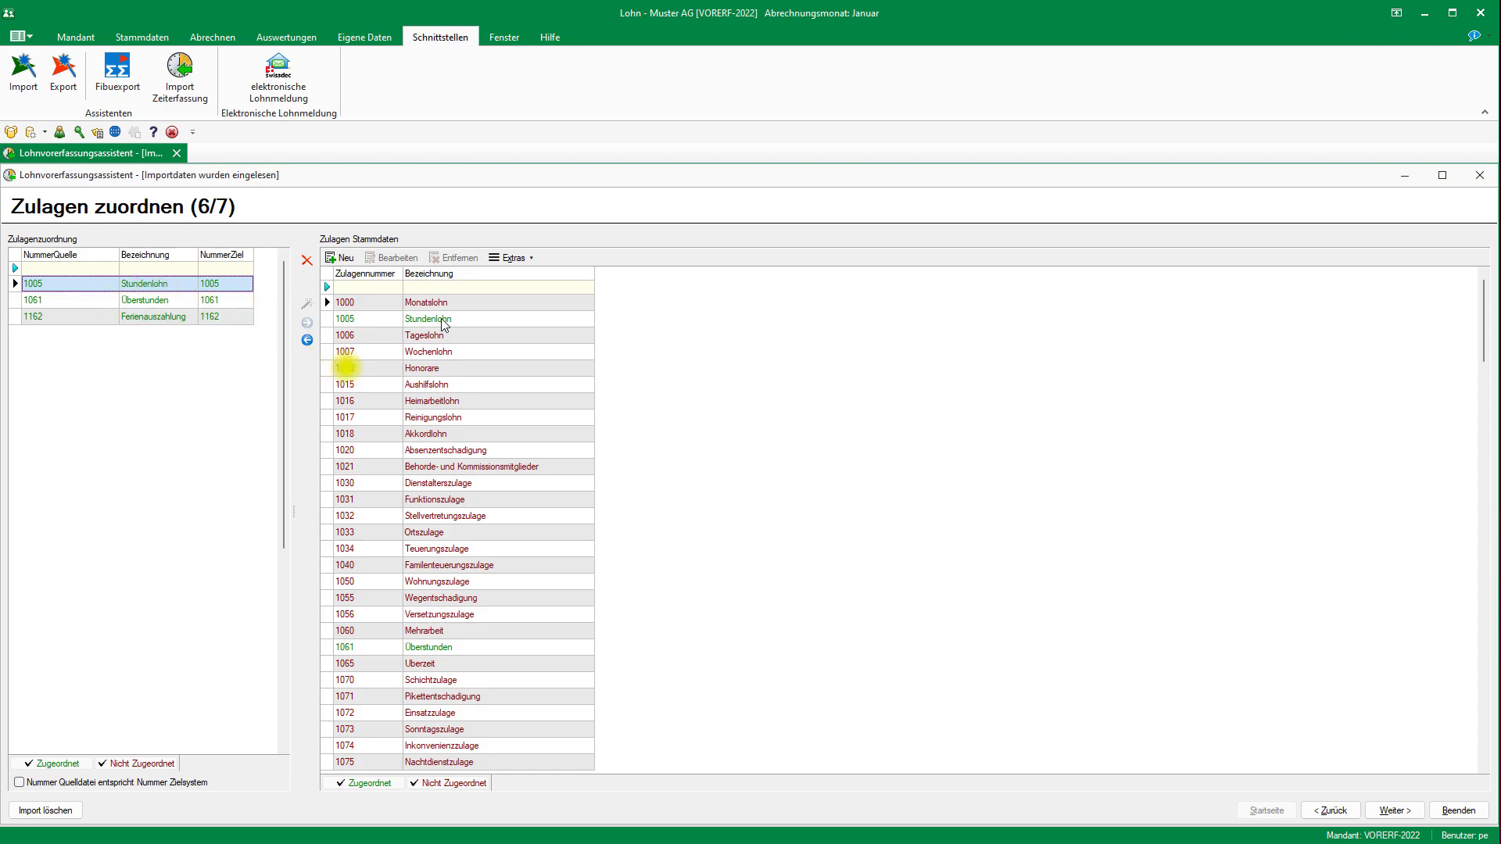
{"action": "left_click", "coordinate": [429, 384]}
{"action": "key", "text": "Down"}
{"action": "key", "text": "Down"}
{"action": "key", "text": "Down"}
{"action": "key", "text": "Down"}
{"action": "key", "text": "Down"}
{"action": "key", "text": "Down"}
{"action": "key", "text": "Down"}
{"action": "key", "text": "Down"}
{"action": "key", "text": "Down"}
{"action": "key", "text": "Down"}
{"action": "key", "text": "Down"}
{"action": "key", "text": "Down"}
{"action": "key", "text": "Down"}
{"action": "key", "text": "Down"}
{"action": "key", "text": "Down"}
{"action": "key", "text": "Down"}
{"action": "key", "text": "Down"}
{"action": "key", "text": "Down"}
{"action": "key", "text": "Down"}
{"action": "key", "text": "Down"}
{"action": "key", "text": "Down"}
{"action": "key", "text": "Down"}
{"action": "key", "text": "Down"}
{"action": "key", "text": "Down"}
{"action": "key", "text": "Down"}
{"action": "key", "text": "Down"}
{"action": "key", "text": "Down"}
{"action": "key", "text": "Down"}
{"action": "key", "text": "Down"}
{"action": "key", "text": "Down"}
{"action": "key", "text": "Down"}
{"action": "key", "text": "Down"}
{"action": "key", "text": "Down"}
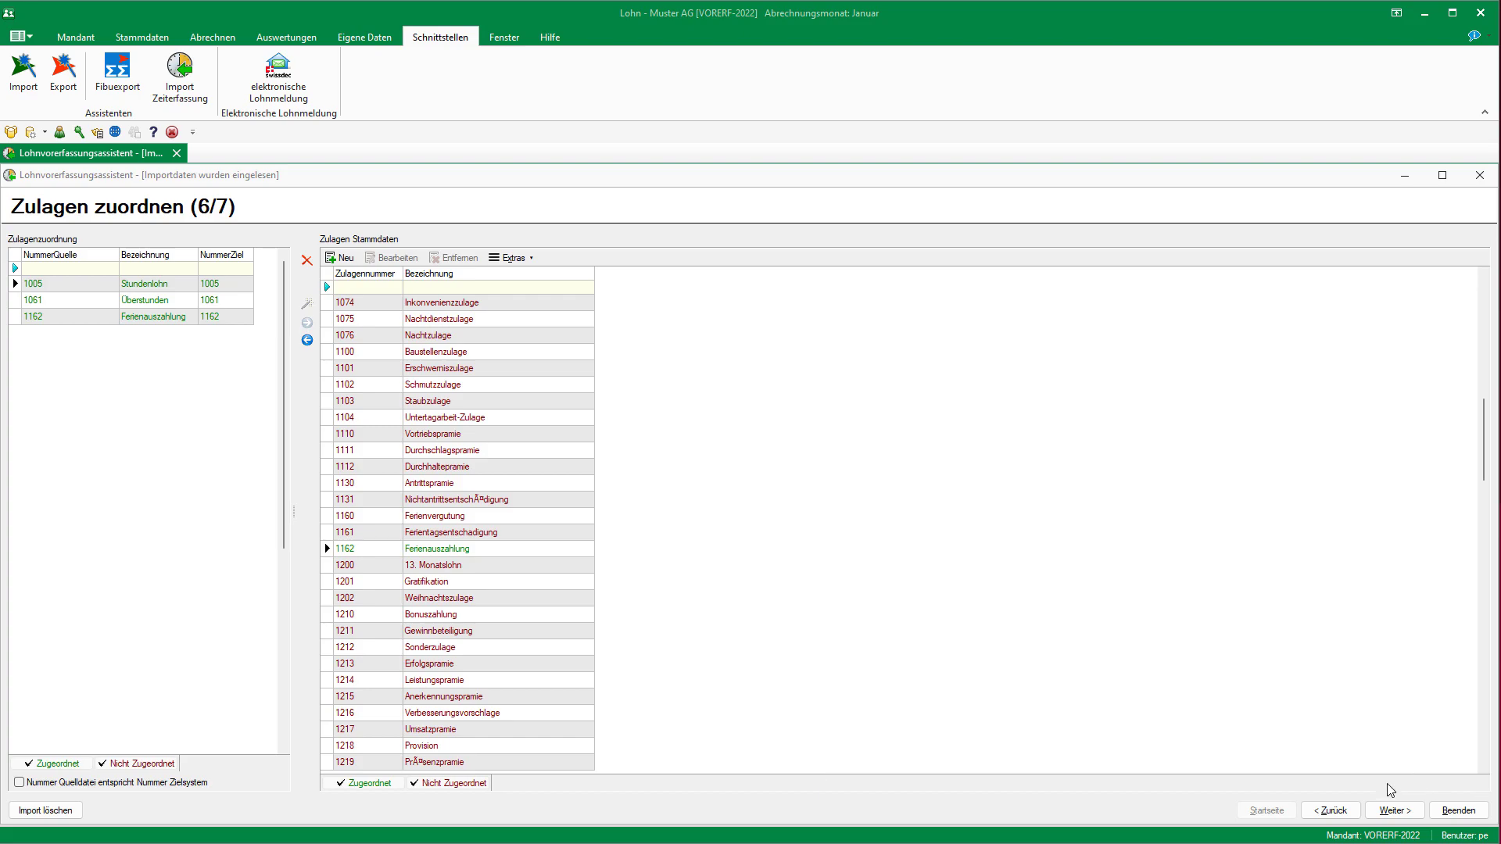
{"action": "left_click", "coordinate": [1393, 811]}
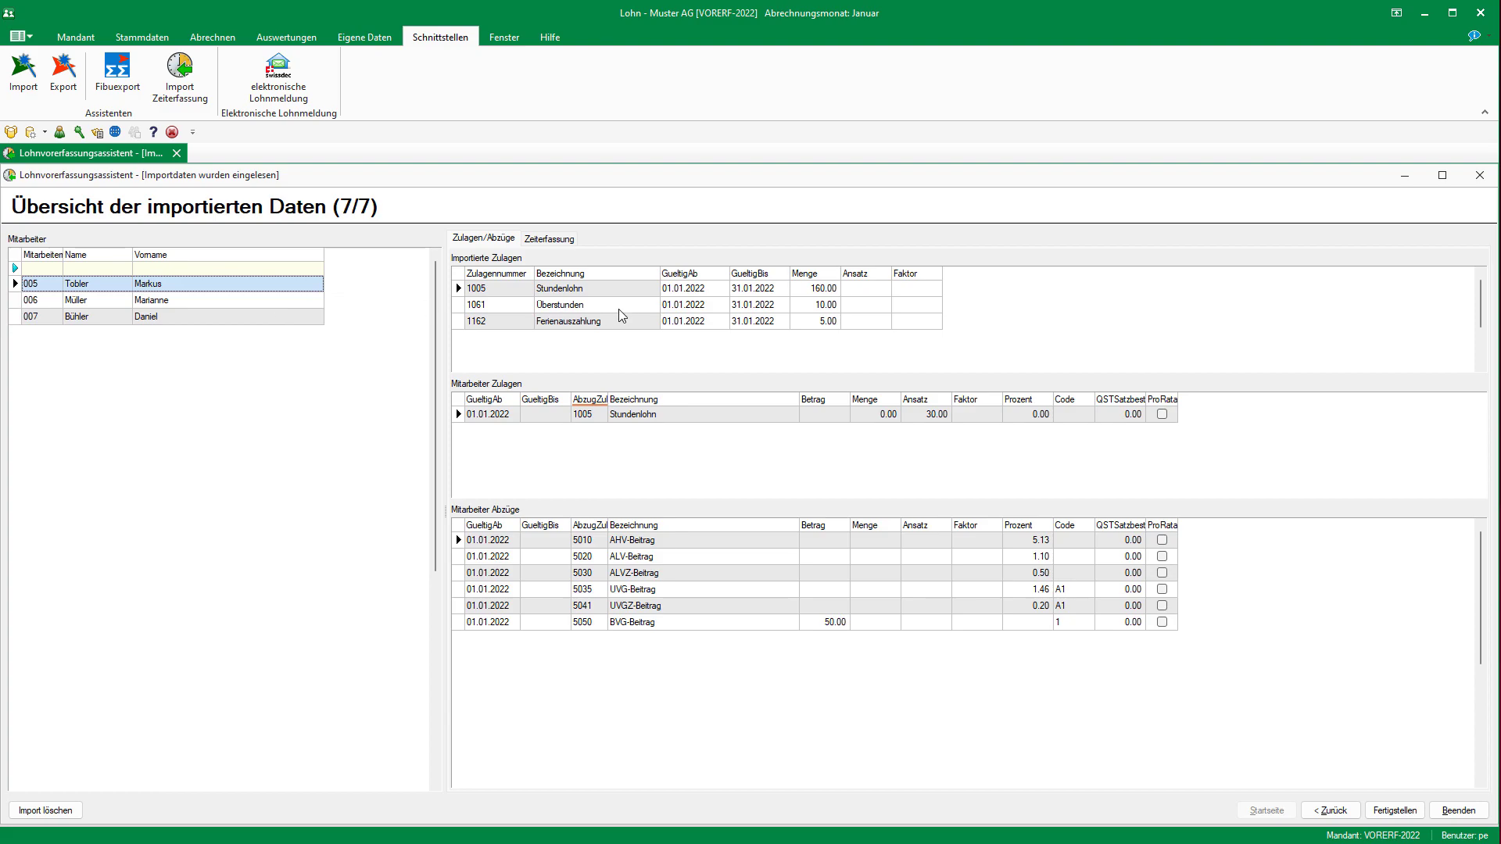
Check the imported quantities for Stundenlohn, Überstunden and Ferienauszahlung, as well as the employee's imported working times
{"action": "left_click", "coordinate": [829, 293]}
{"action": "left_click", "coordinate": [817, 306]}
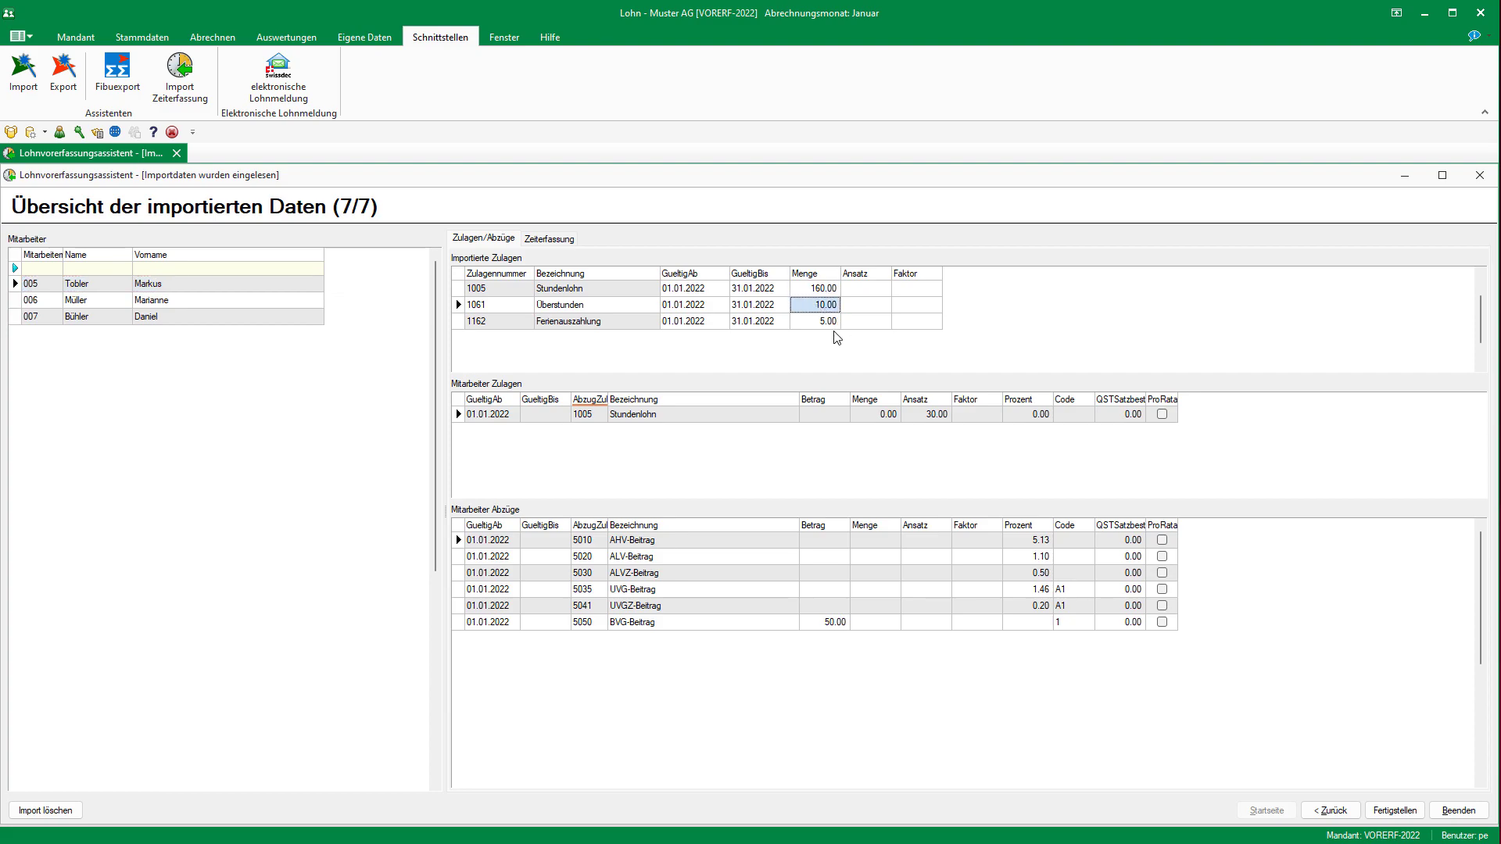
{"action": "left_click", "coordinate": [821, 323]}
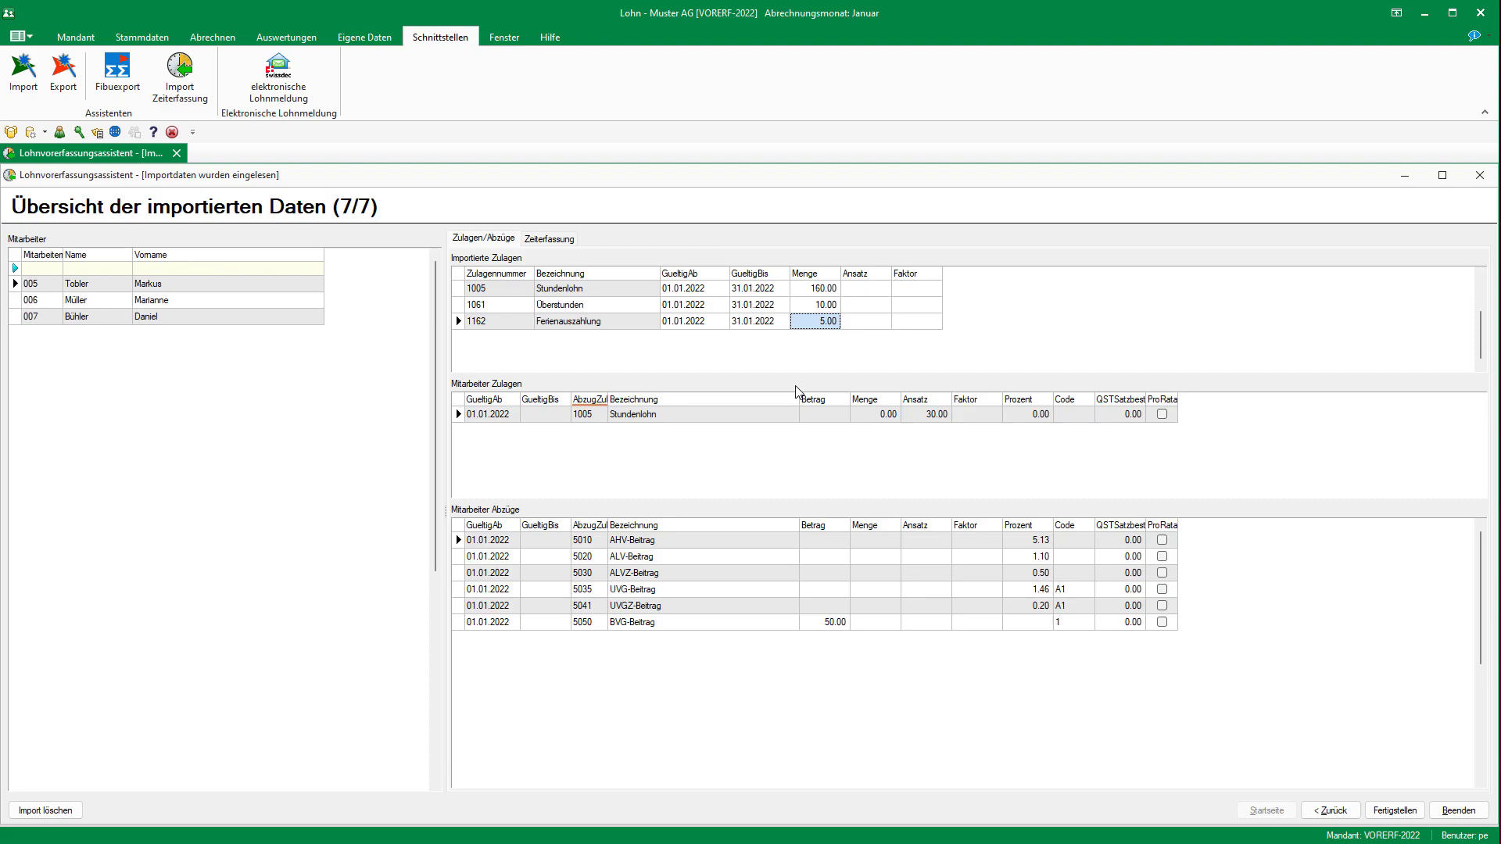
{"action": "left_click", "coordinate": [548, 239]}
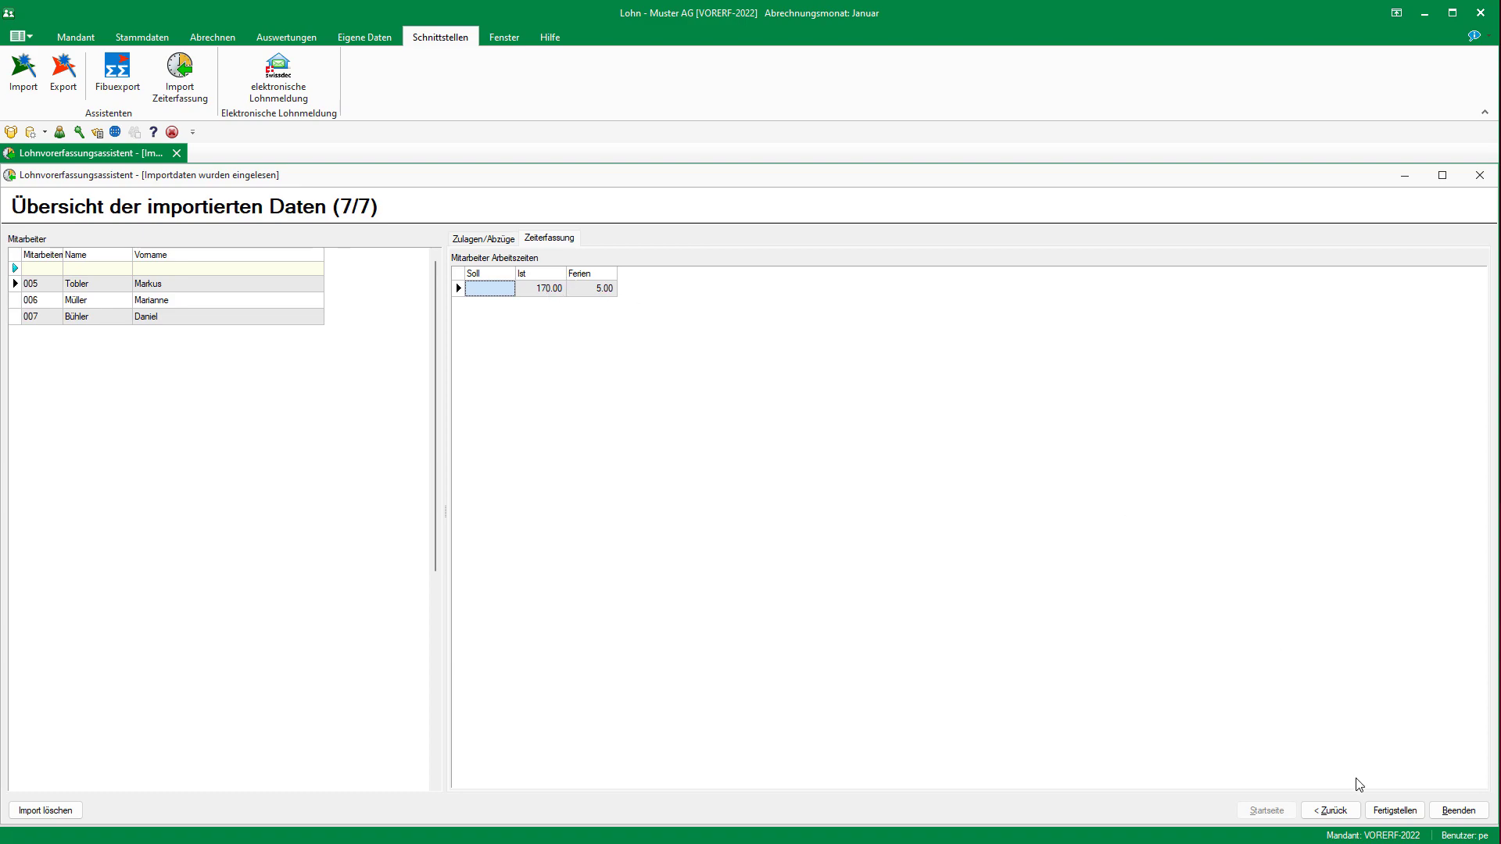
Complete the payroll pre-entry import and acknowledge that the data is saved
{"action": "left_click", "coordinate": [1405, 812]}
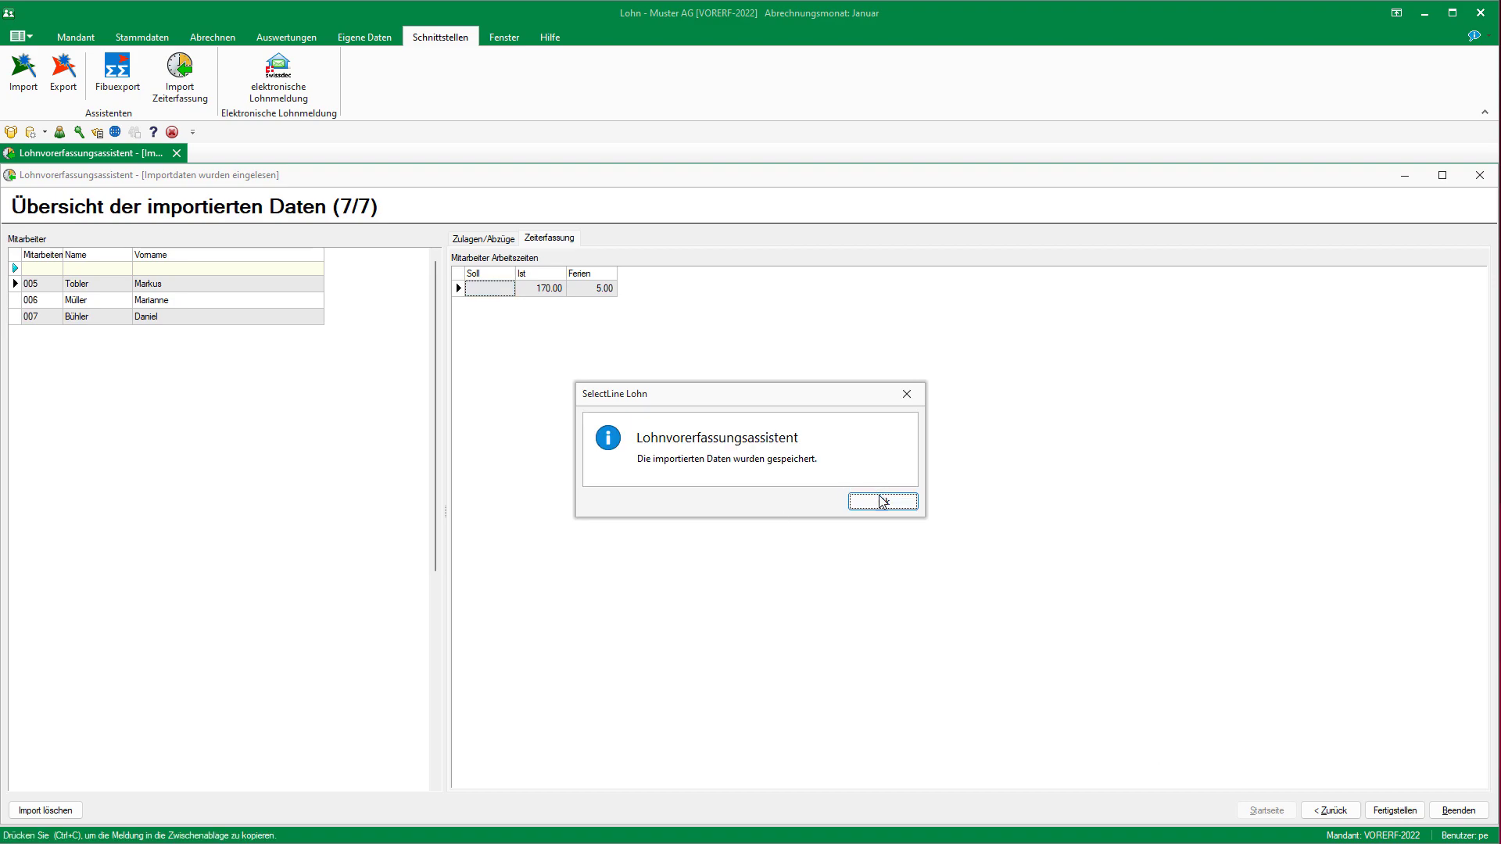
{"action": "left_click", "coordinate": [877, 507]}
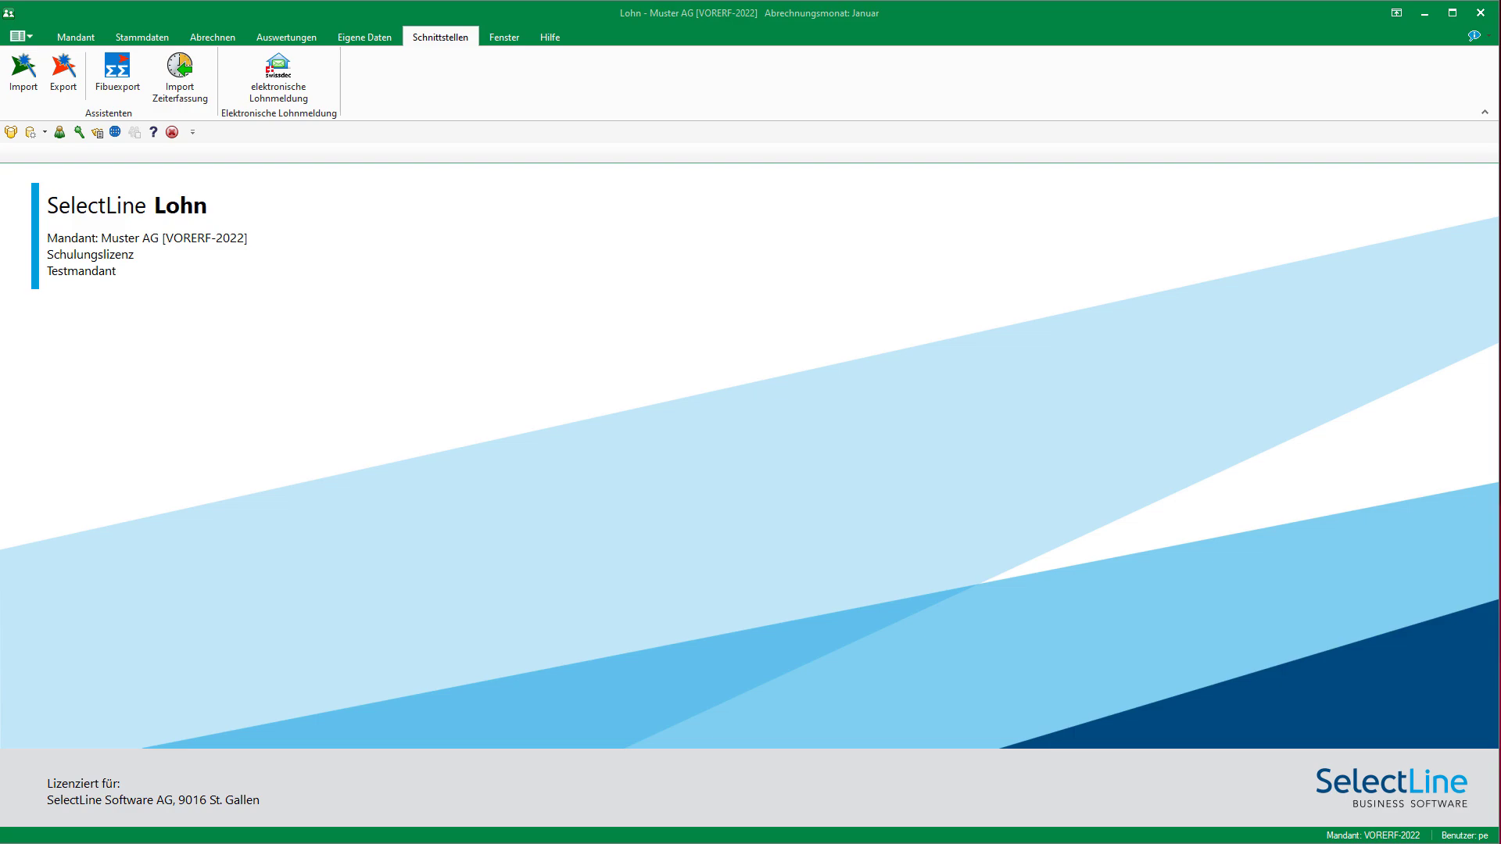
Check the imported allowances and the deductions in the first imported employee's master data, and close the record
{"action": "left_click", "coordinate": [157, 41]}
{"action": "left_click", "coordinate": [35, 71]}
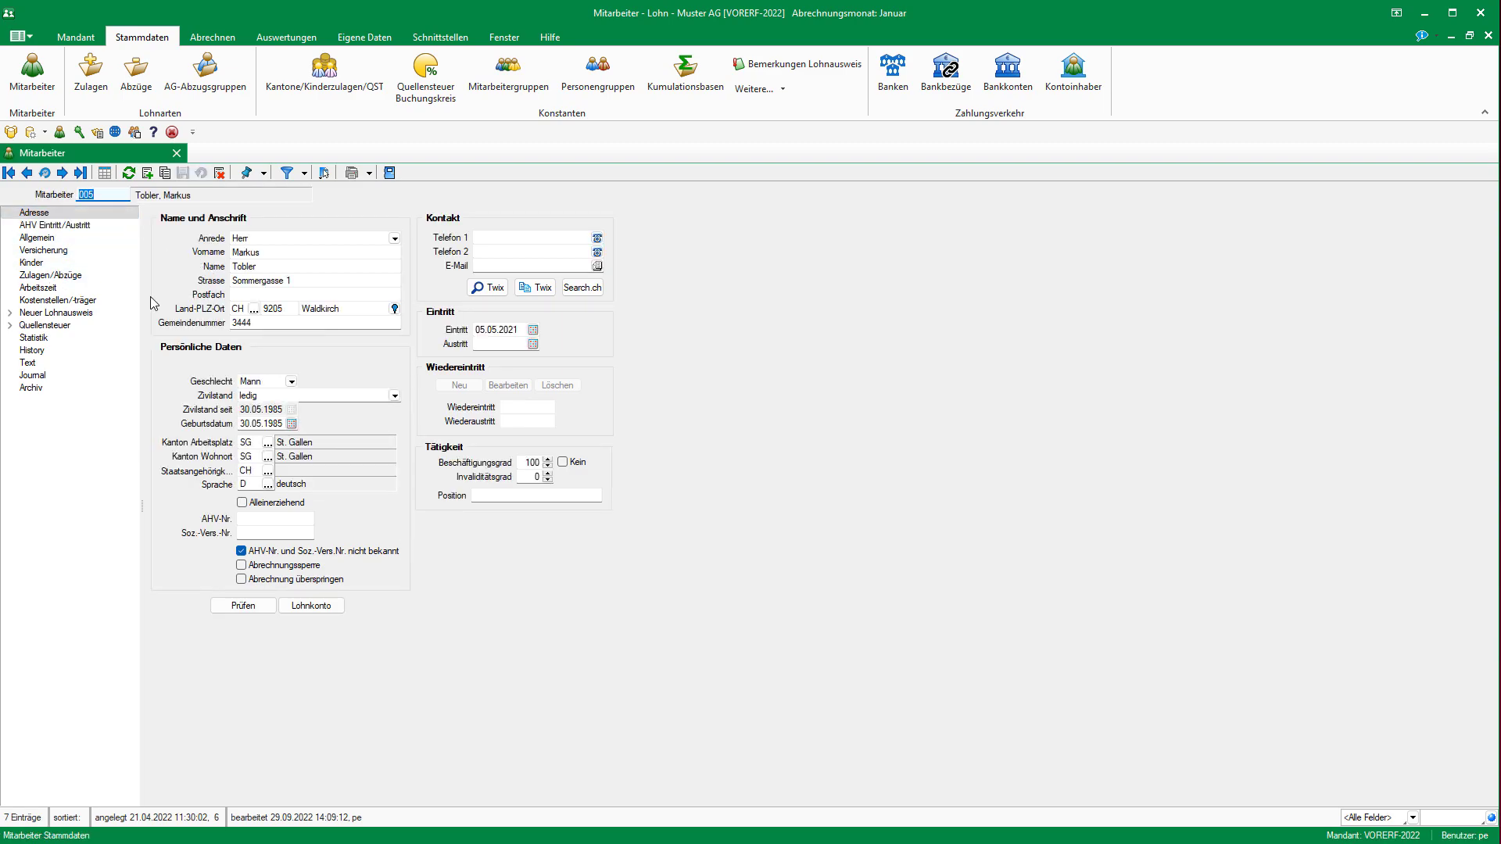
{"action": "left_click", "coordinate": [69, 278]}
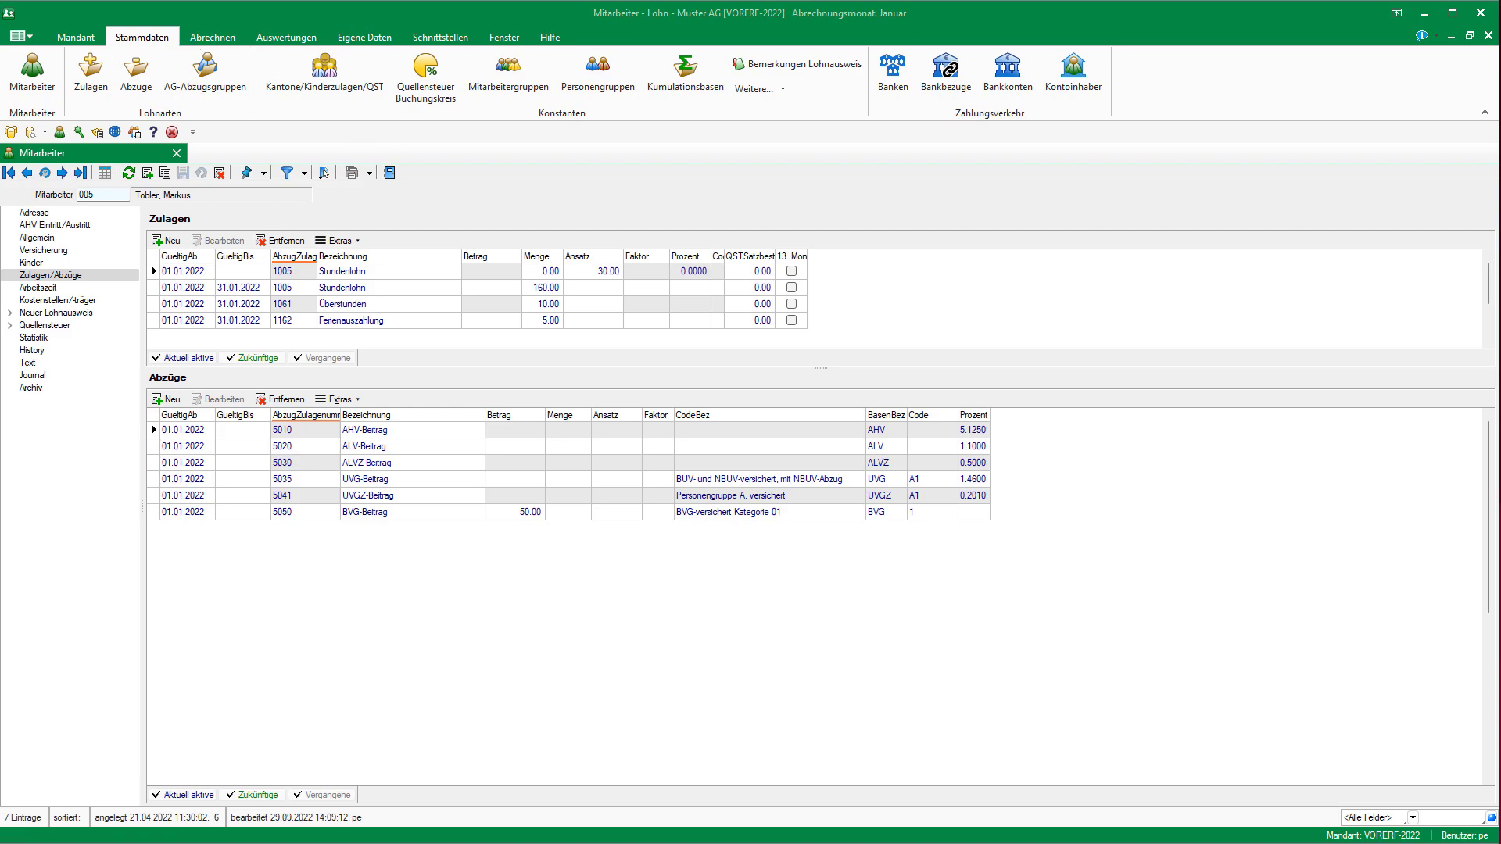
{"action": "key", "text": "Escape"}
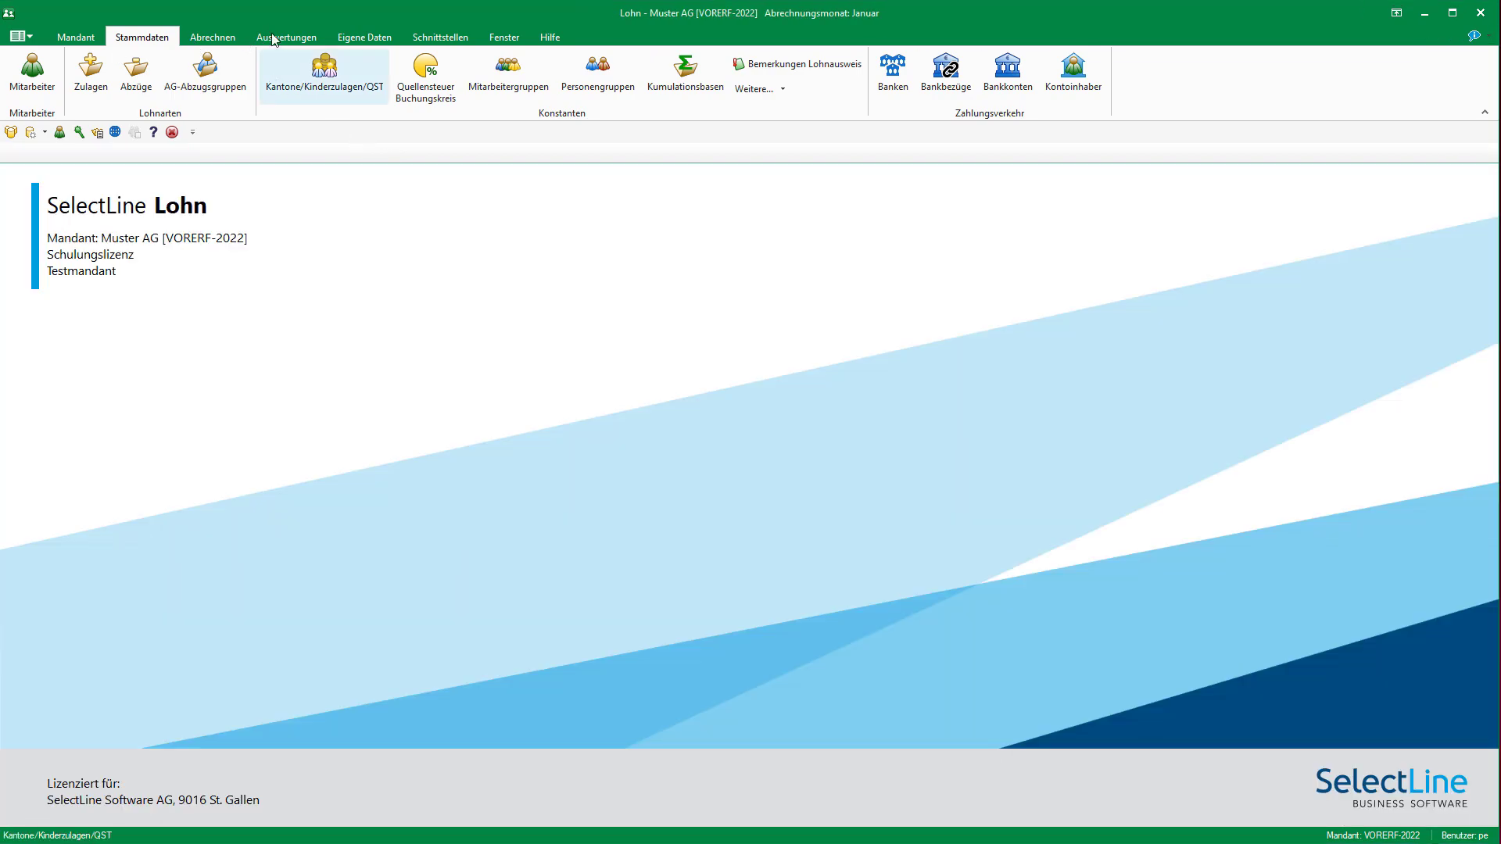
Start a payroll run for Januar with the option Mitarbeiter wählen
{"action": "left_click", "coordinate": [231, 35]}
{"action": "left_click", "coordinate": [64, 91]}
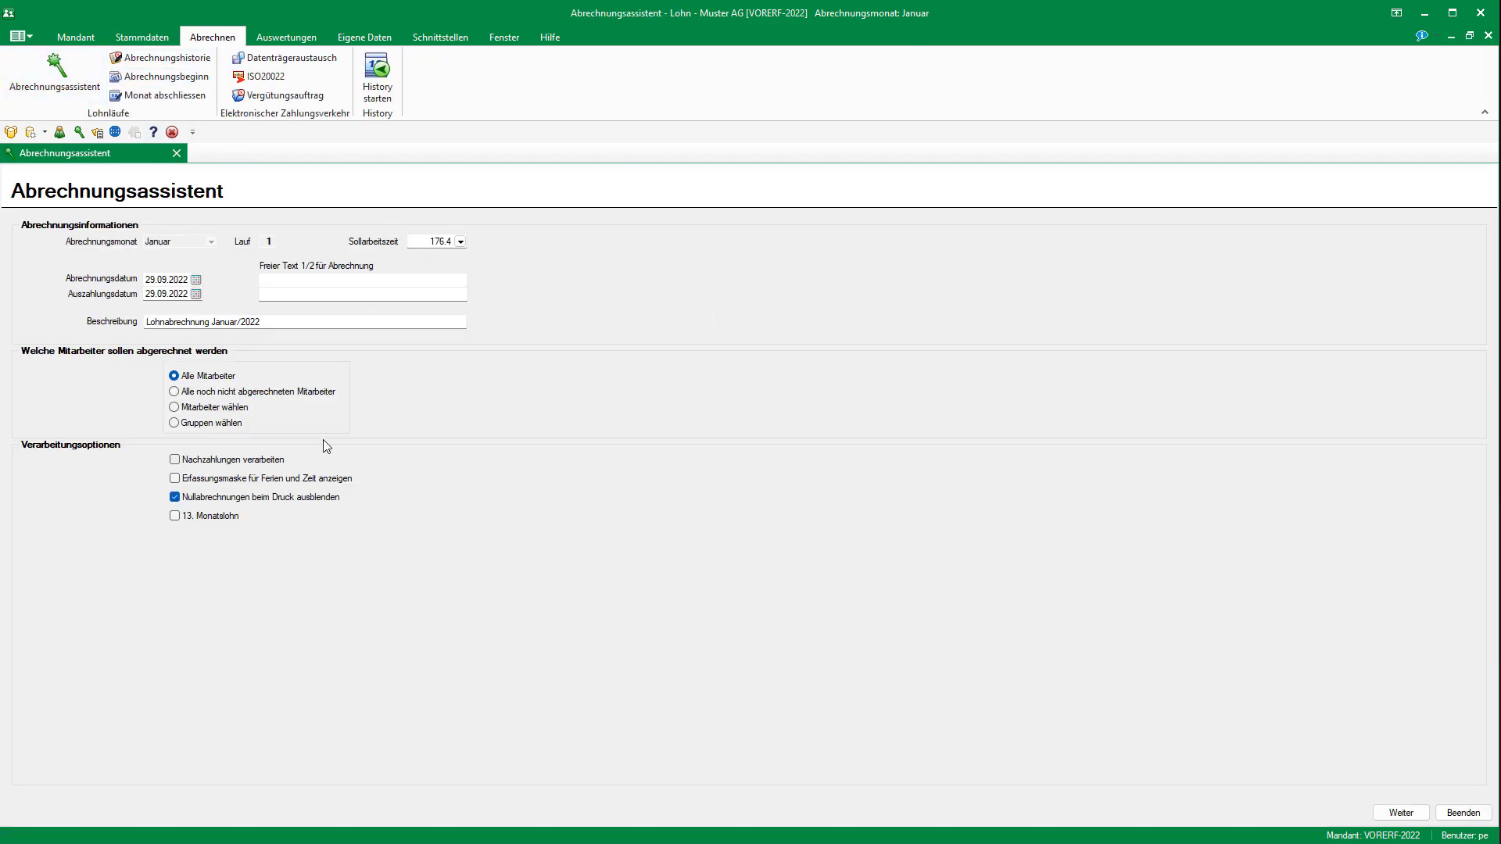
{"action": "left_click", "coordinate": [226, 409]}
{"action": "left_click", "coordinate": [1416, 817]}
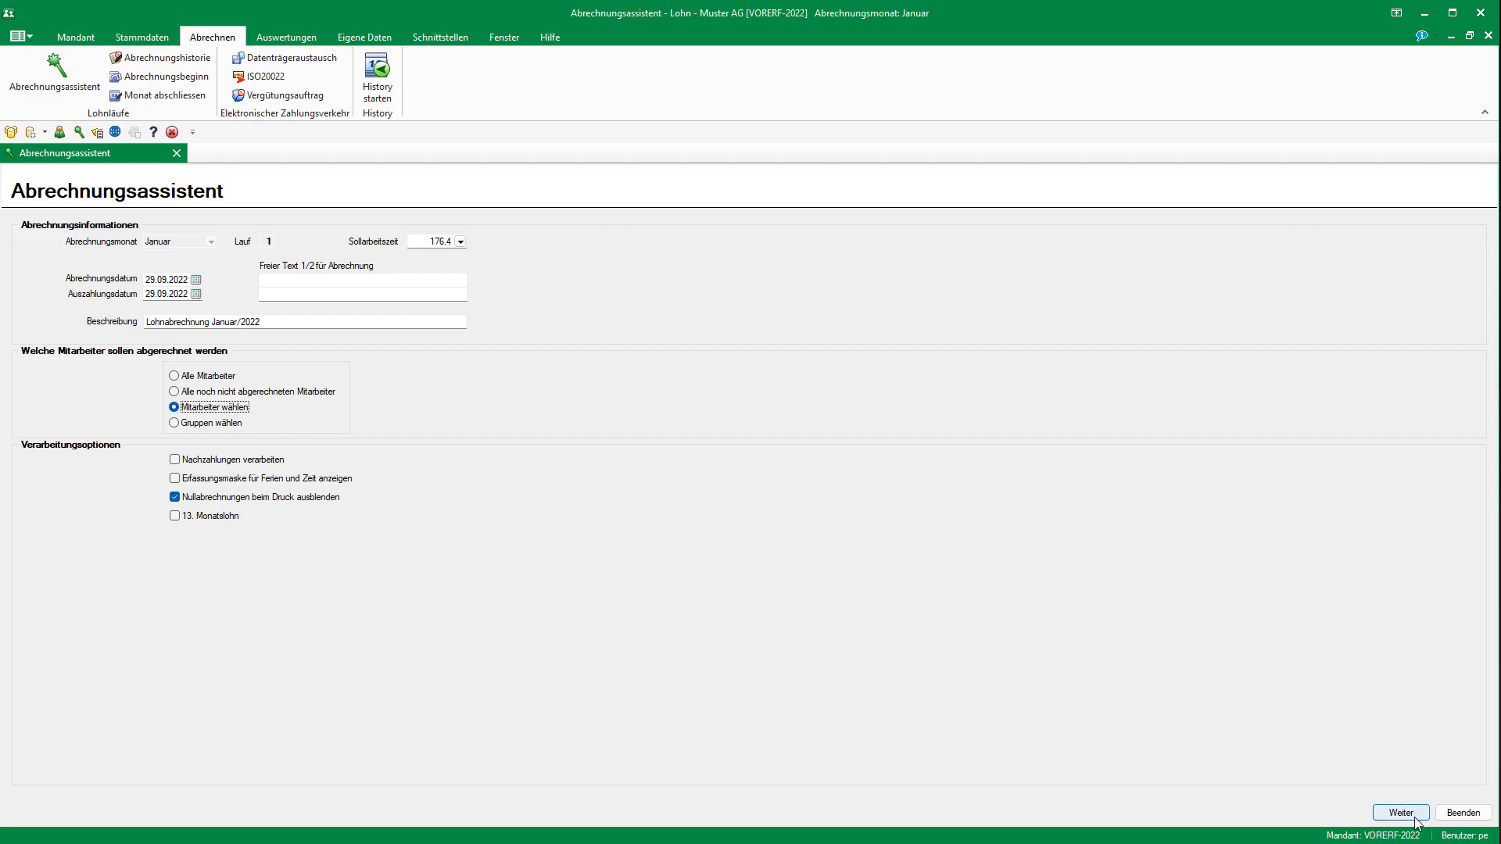
Add the first imported employee to the payroll run and calculate the payroll
{"action": "left_click", "coordinate": [120, 312]}
{"action": "left_click", "coordinate": [288, 254]}
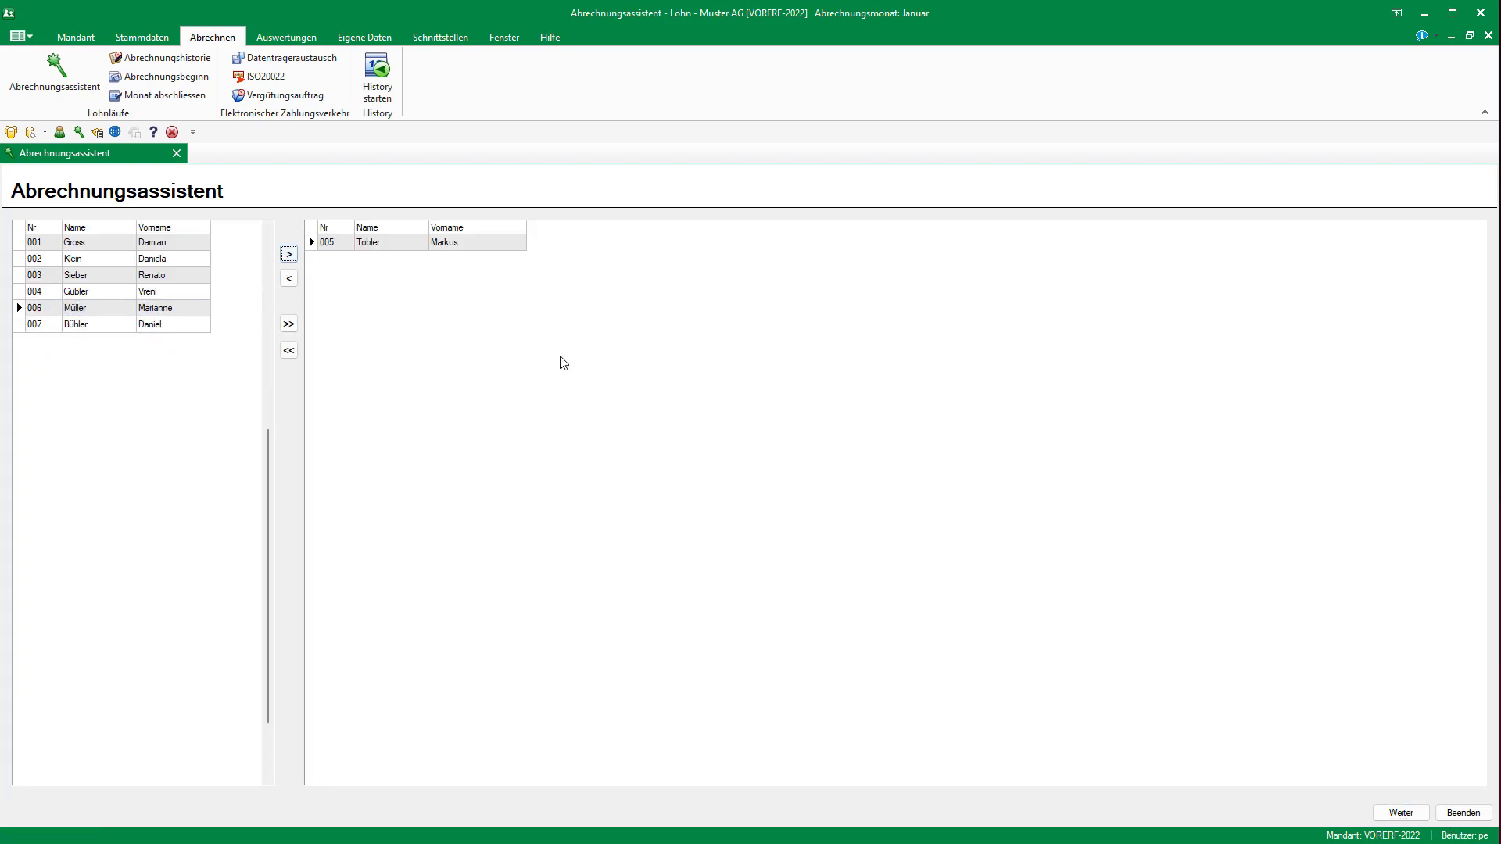
{"action": "left_click", "coordinate": [1406, 814]}
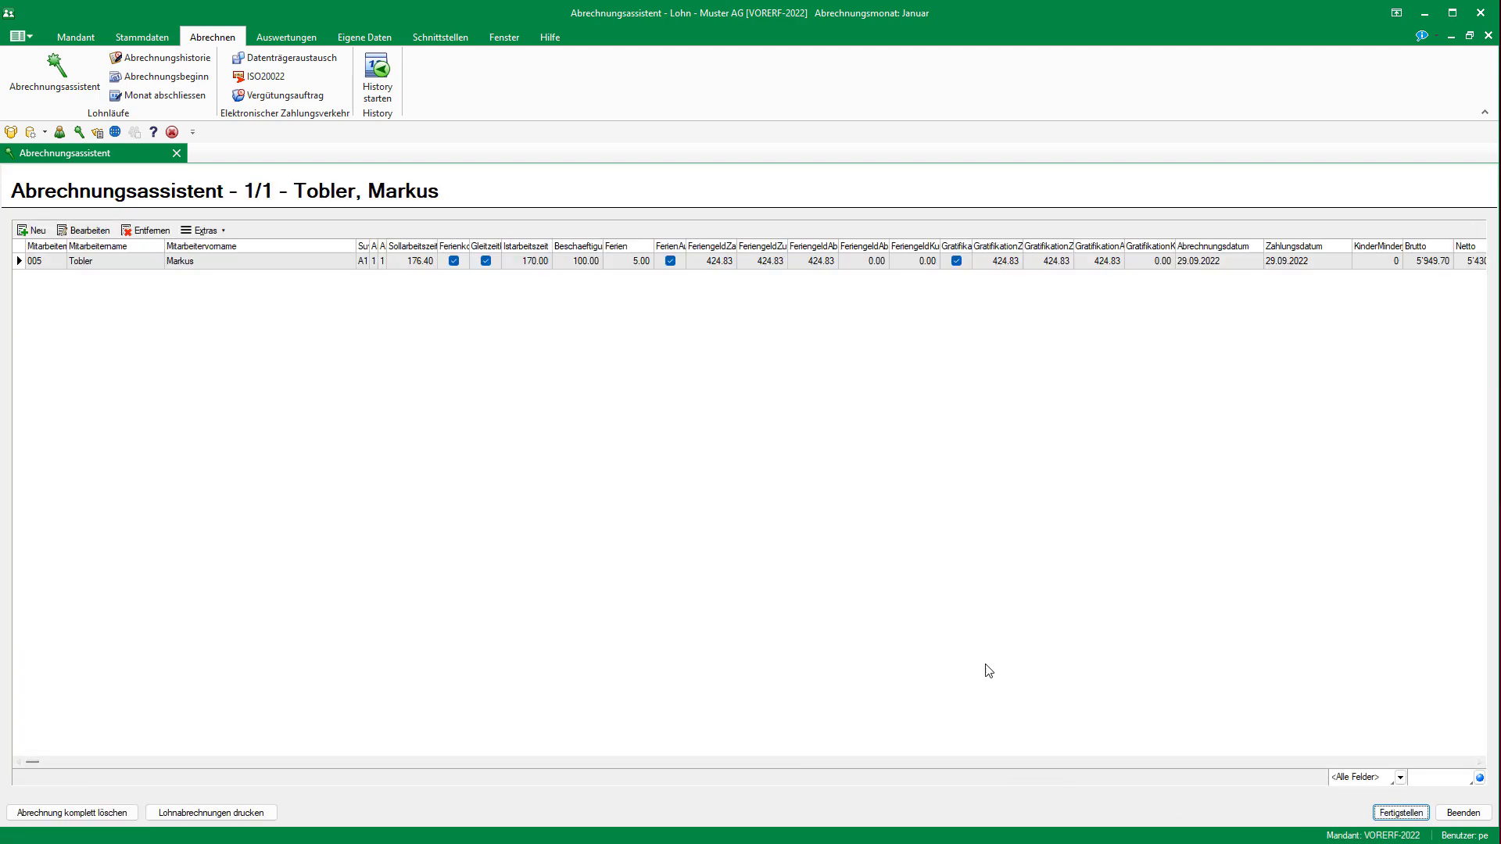
Review the employee's payroll details under Grunddaten and Zulagen/Abzüge, and return to the payroll run overview
{"action": "double_click", "coordinate": [350, 262]}
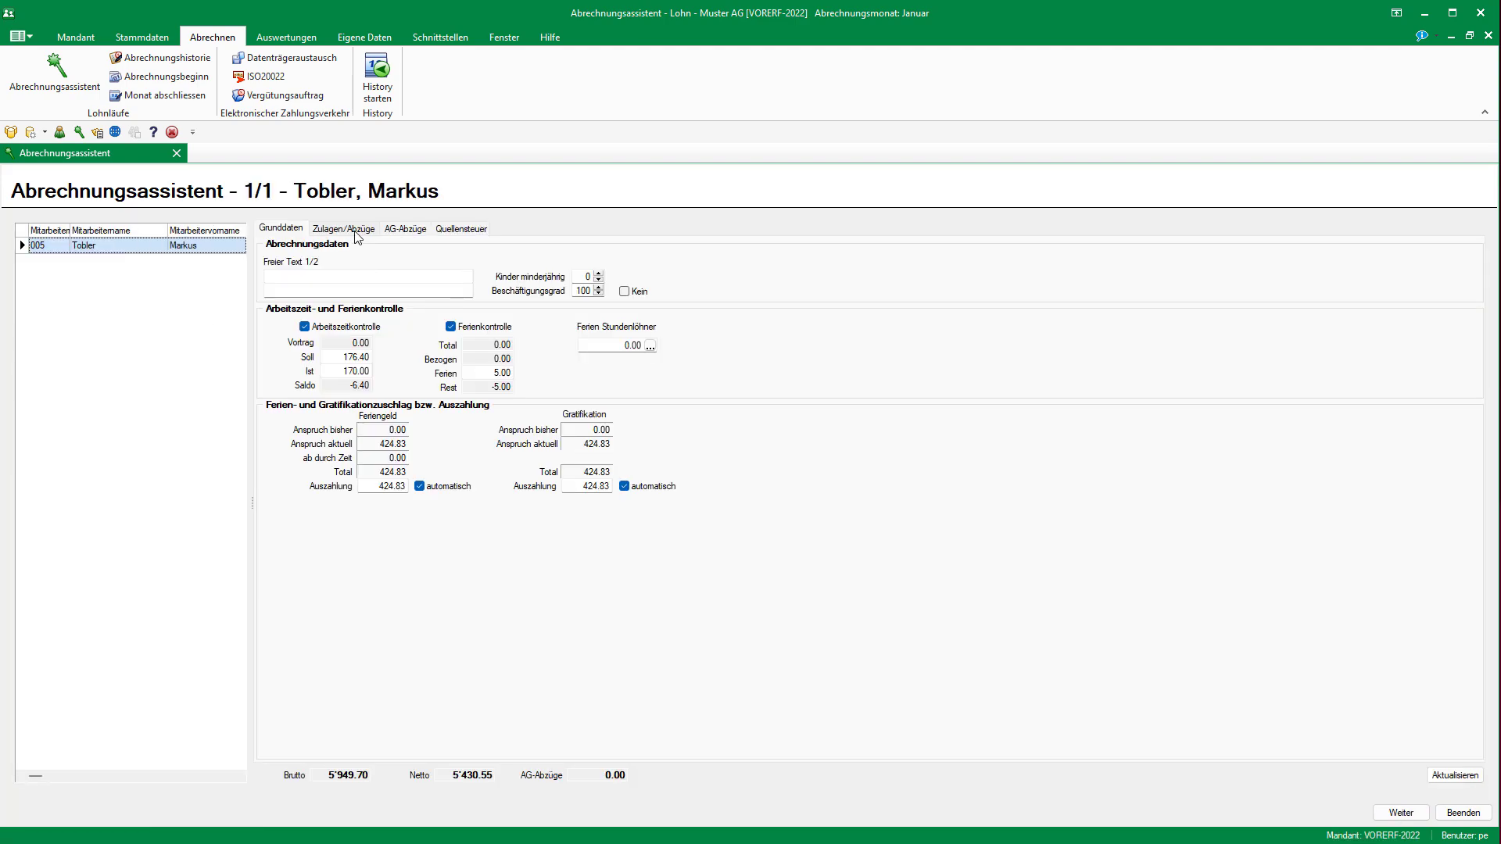
{"action": "left_click", "coordinate": [358, 233]}
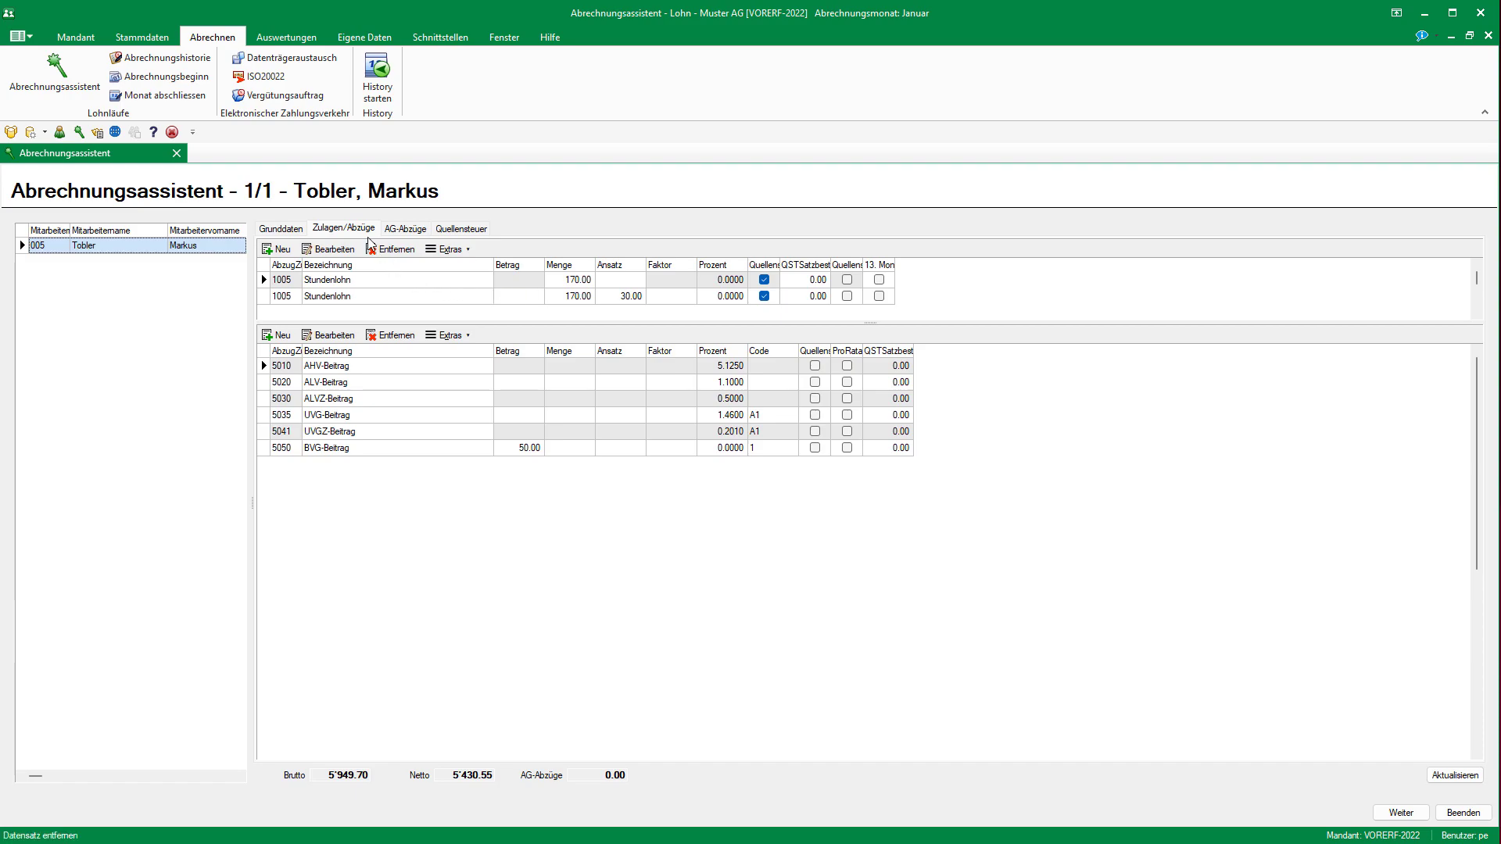
{"action": "left_click", "coordinate": [300, 231]}
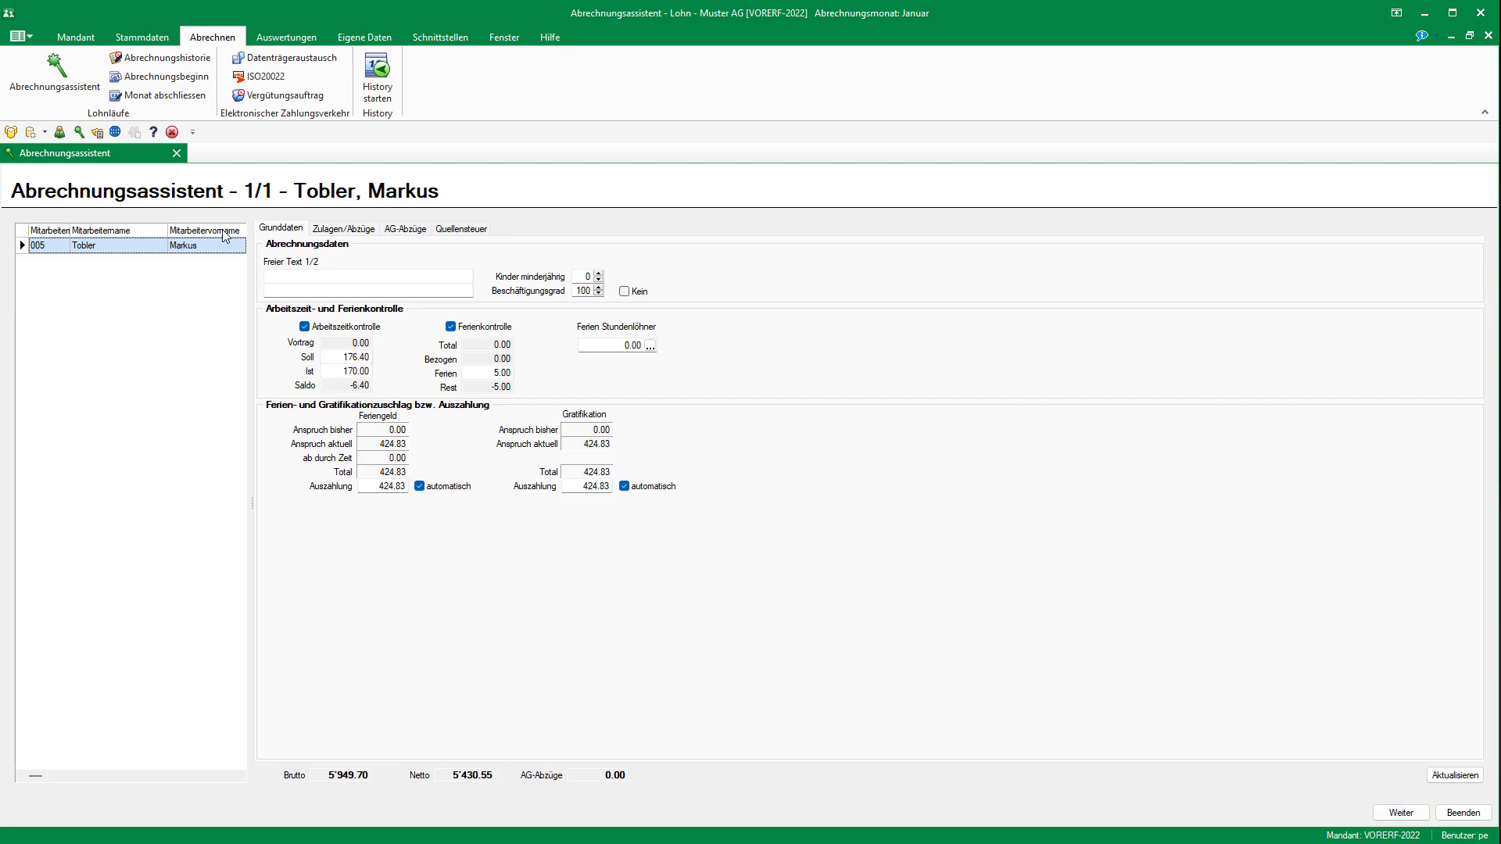
{"action": "left_click", "coordinate": [1401, 813]}
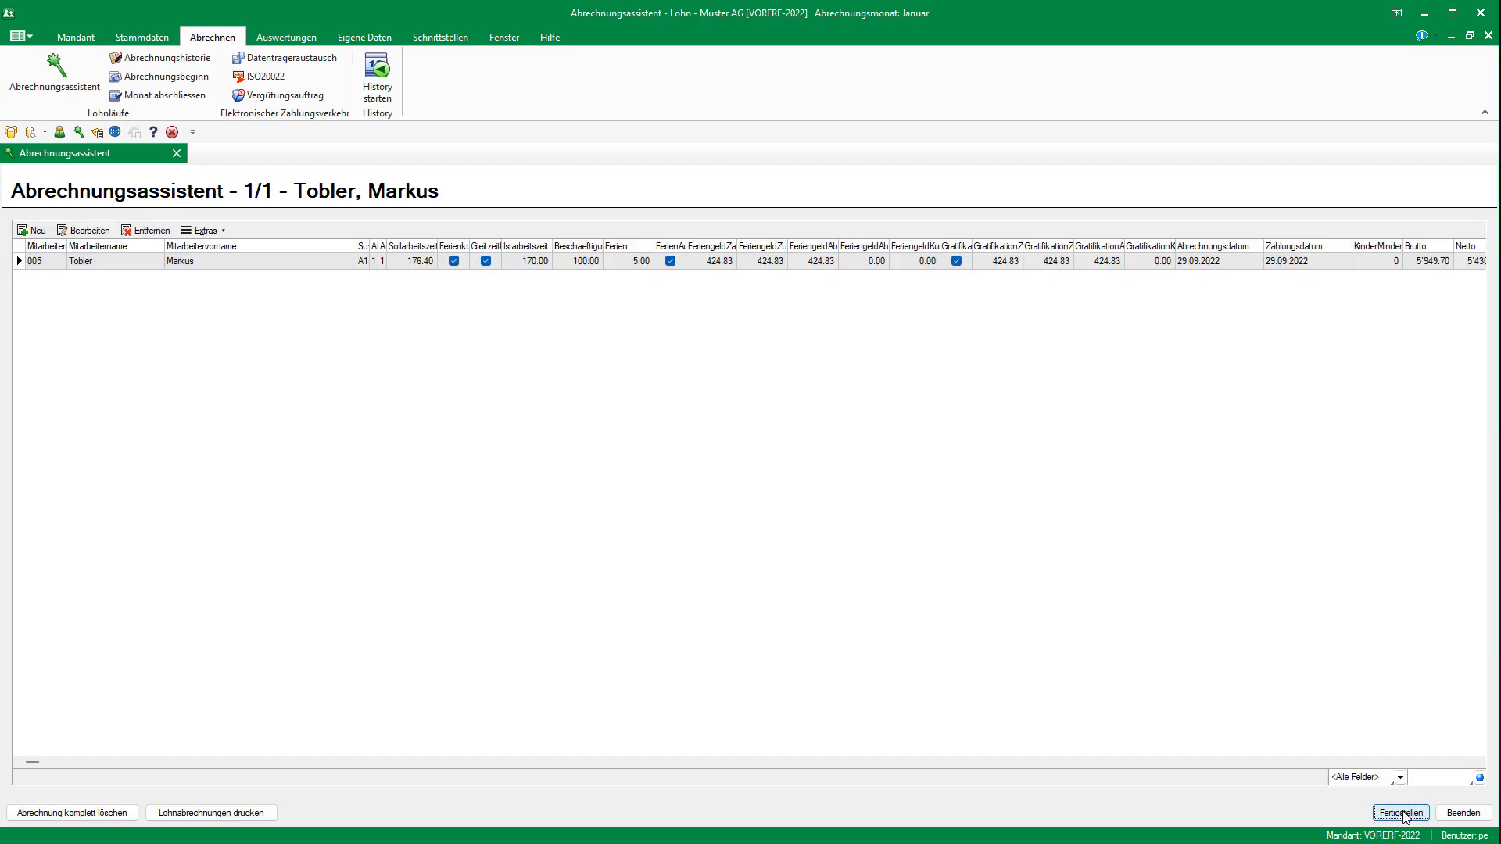
Output the employee's Lohnabrechnung to the screen with the swissdec system template, examine its allowances, and close the preview
{"action": "left_click", "coordinate": [256, 813]}
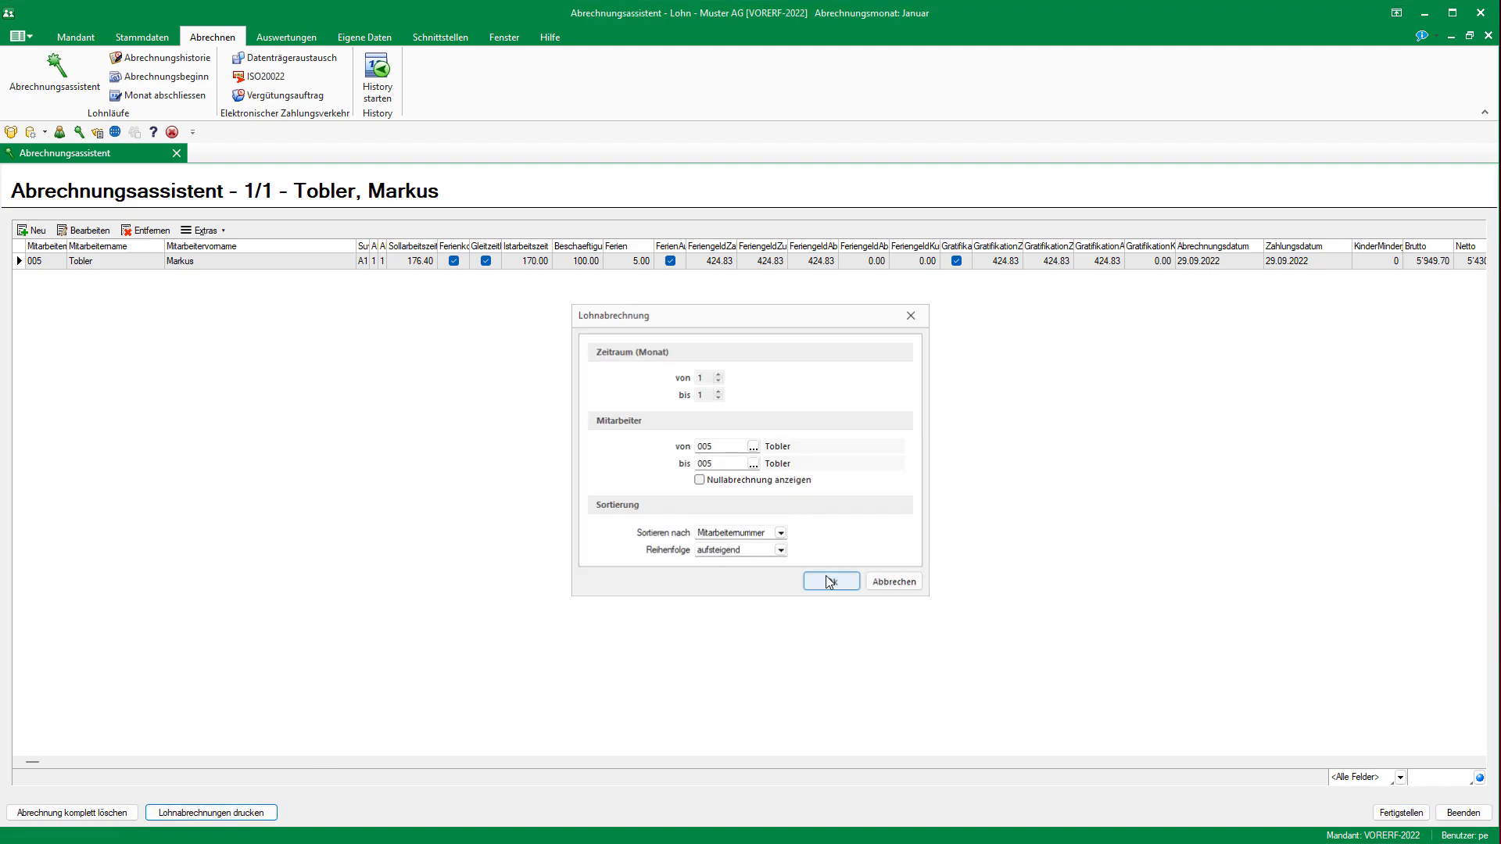
{"action": "left_click", "coordinate": [819, 582]}
{"action": "left_click", "coordinate": [286, 348]}
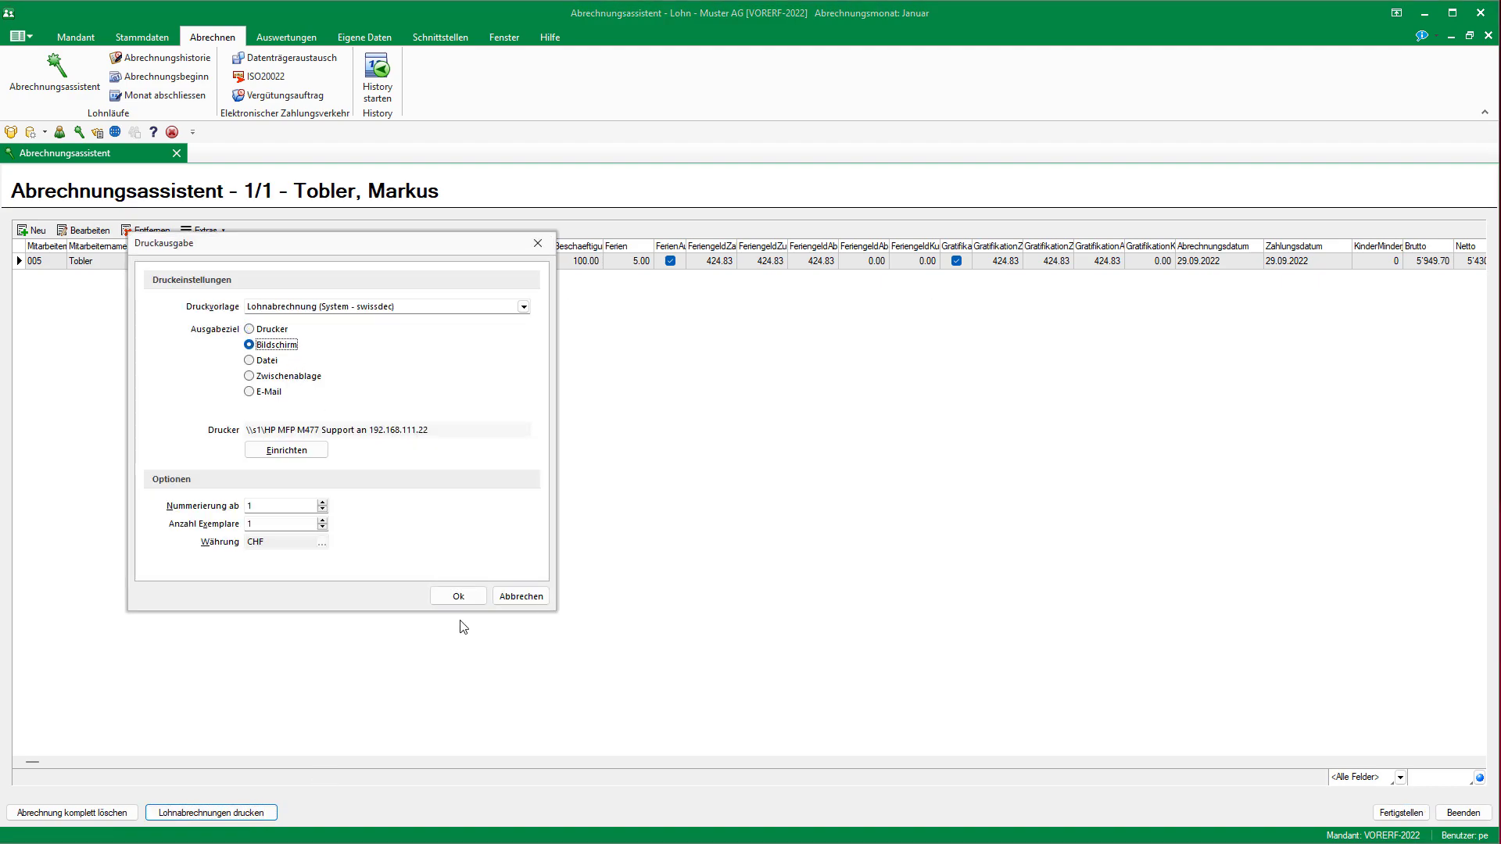
{"action": "left_click", "coordinate": [459, 595]}
{"action": "scroll", "coordinate": [545, 594], "scroll_direction": "down", "scroll_amount": 5}
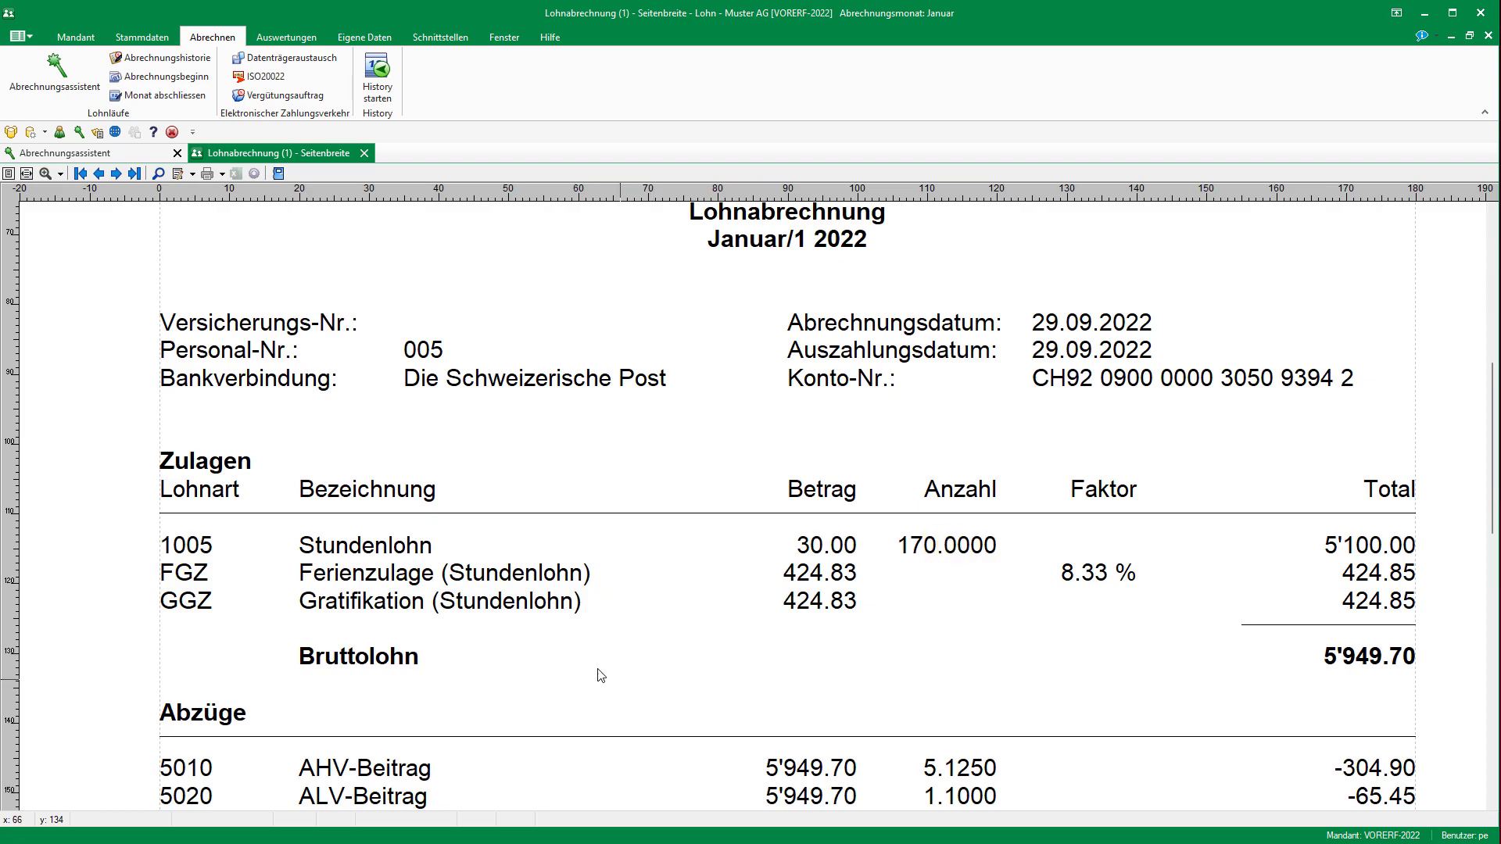
{"action": "left_click", "coordinate": [364, 154]}
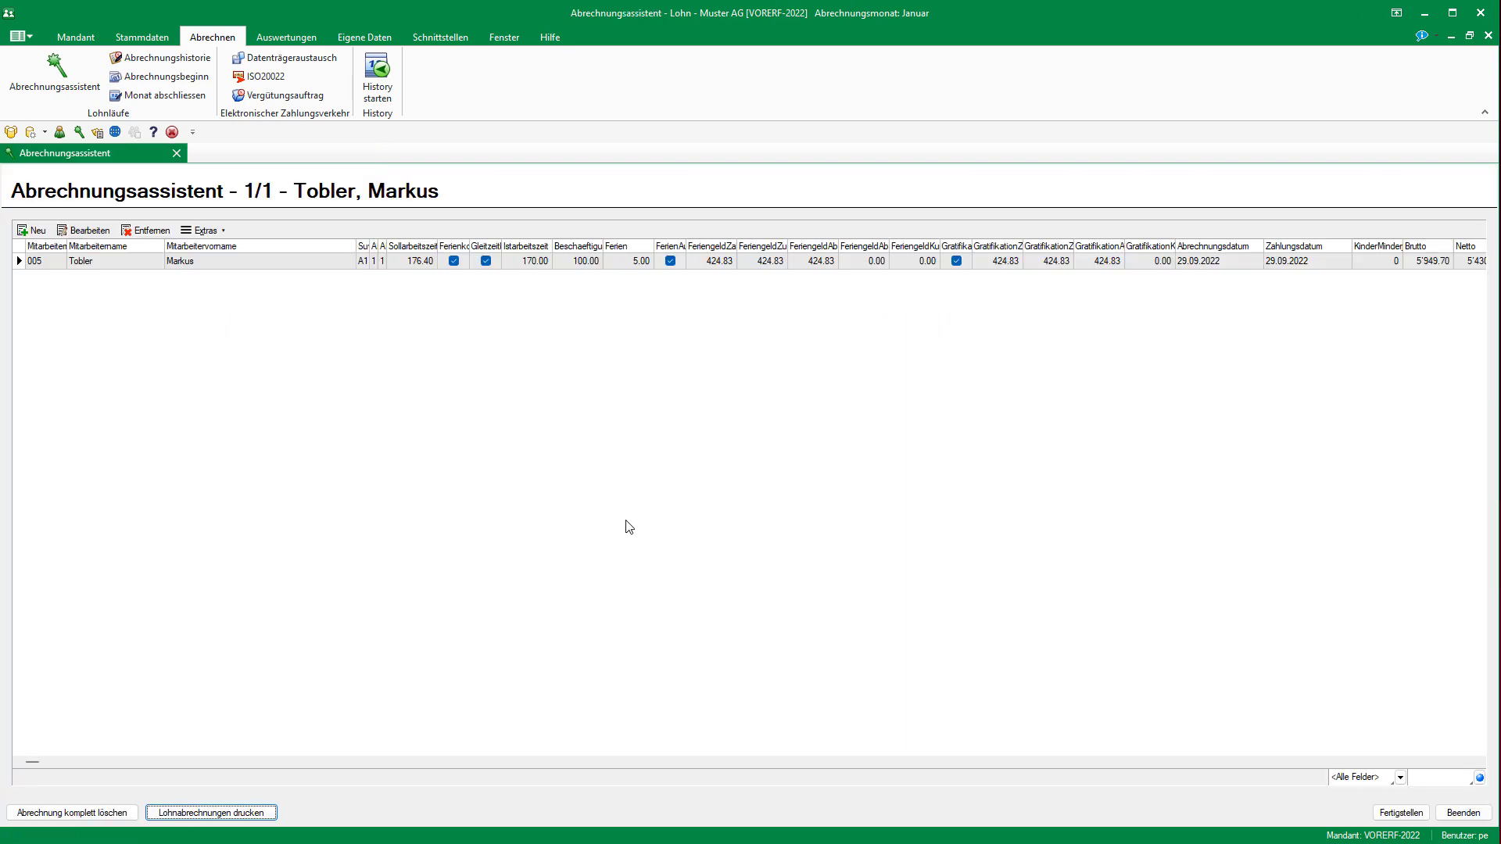
Finalise the January payroll run, confirm its completion, and exit the payroll assistant
{"action": "left_click", "coordinate": [1401, 812]}
{"action": "left_click", "coordinate": [809, 506]}
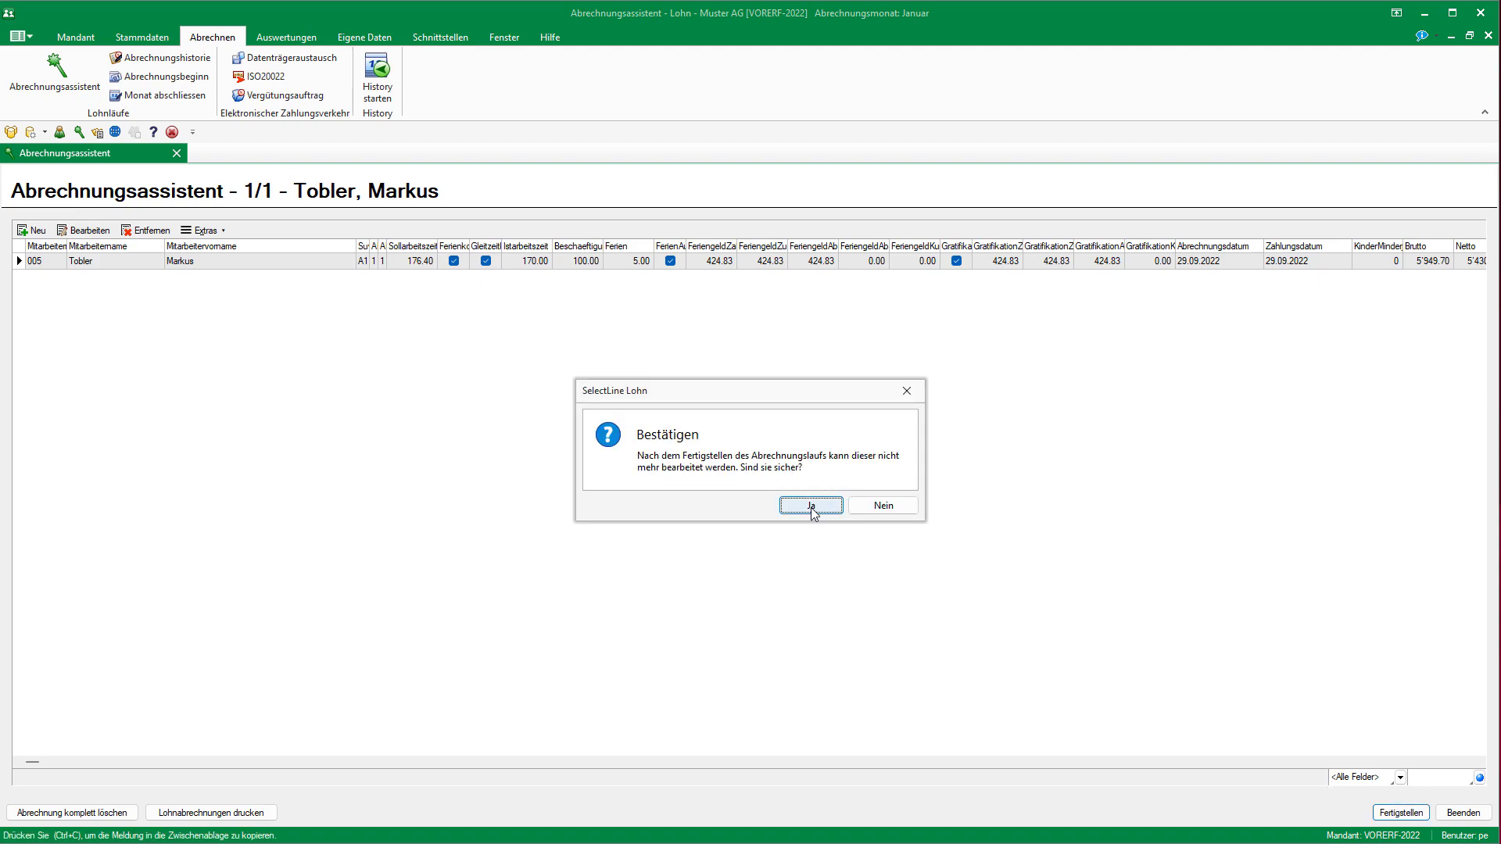
{"action": "left_click", "coordinate": [1459, 814]}
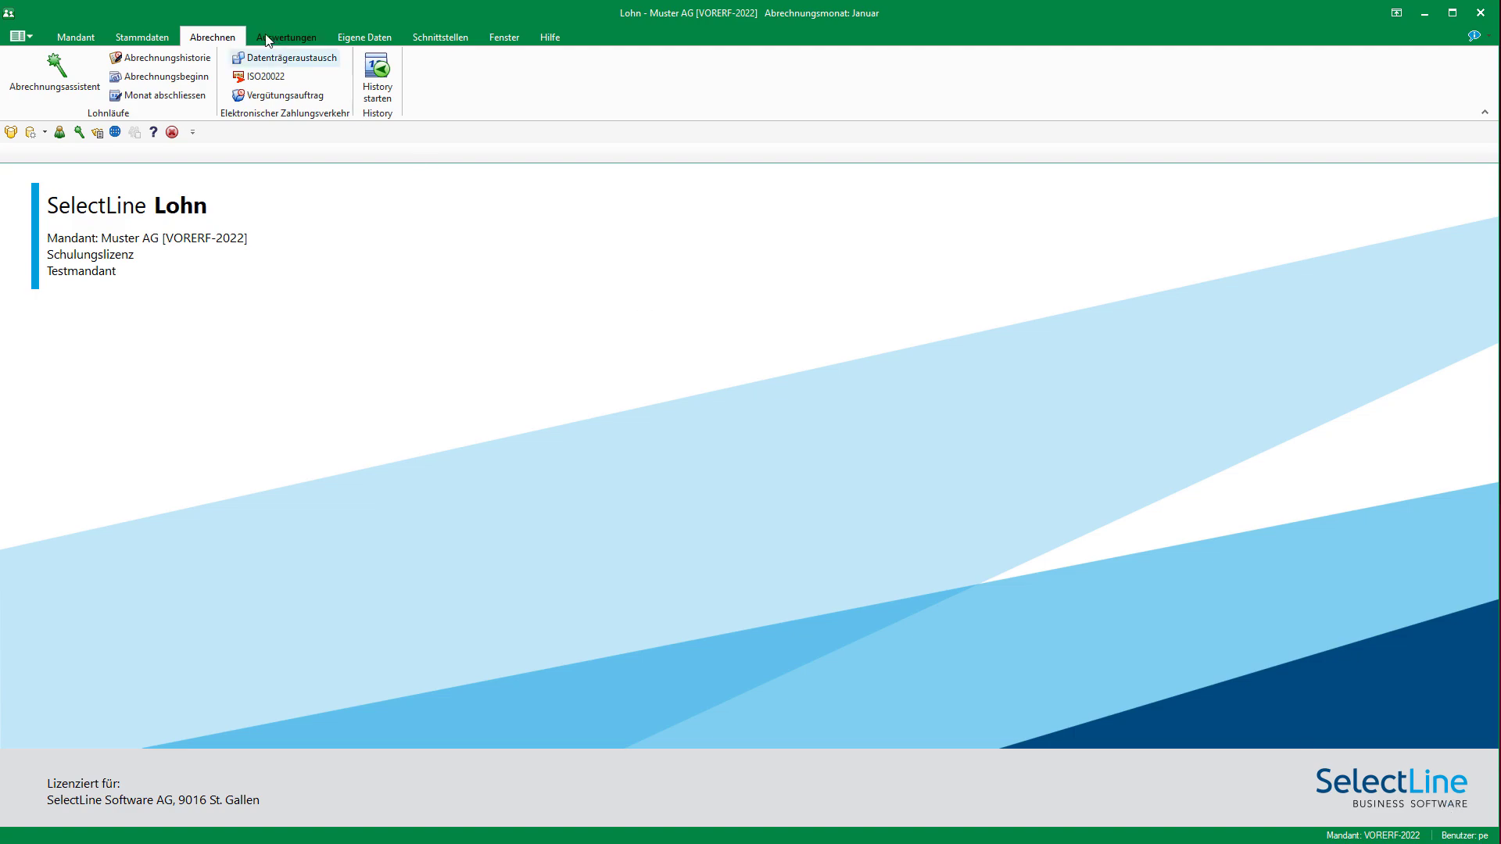
Reopen the employee's master data and check the allowances and deductions after the payroll run
{"action": "left_click", "coordinate": [155, 41]}
{"action": "left_click", "coordinate": [23, 80]}
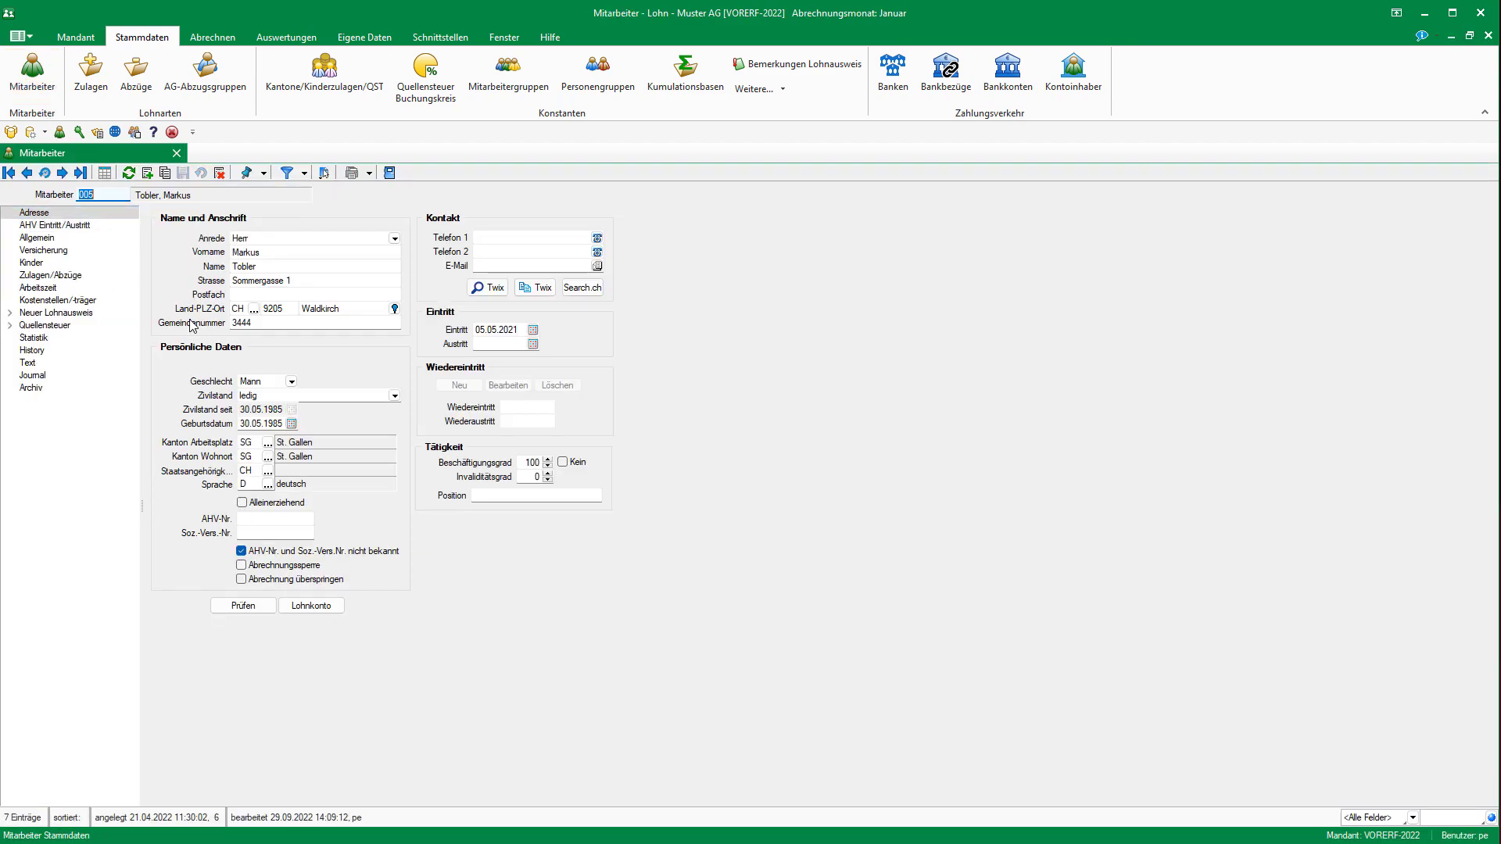
{"action": "left_click", "coordinate": [56, 277]}
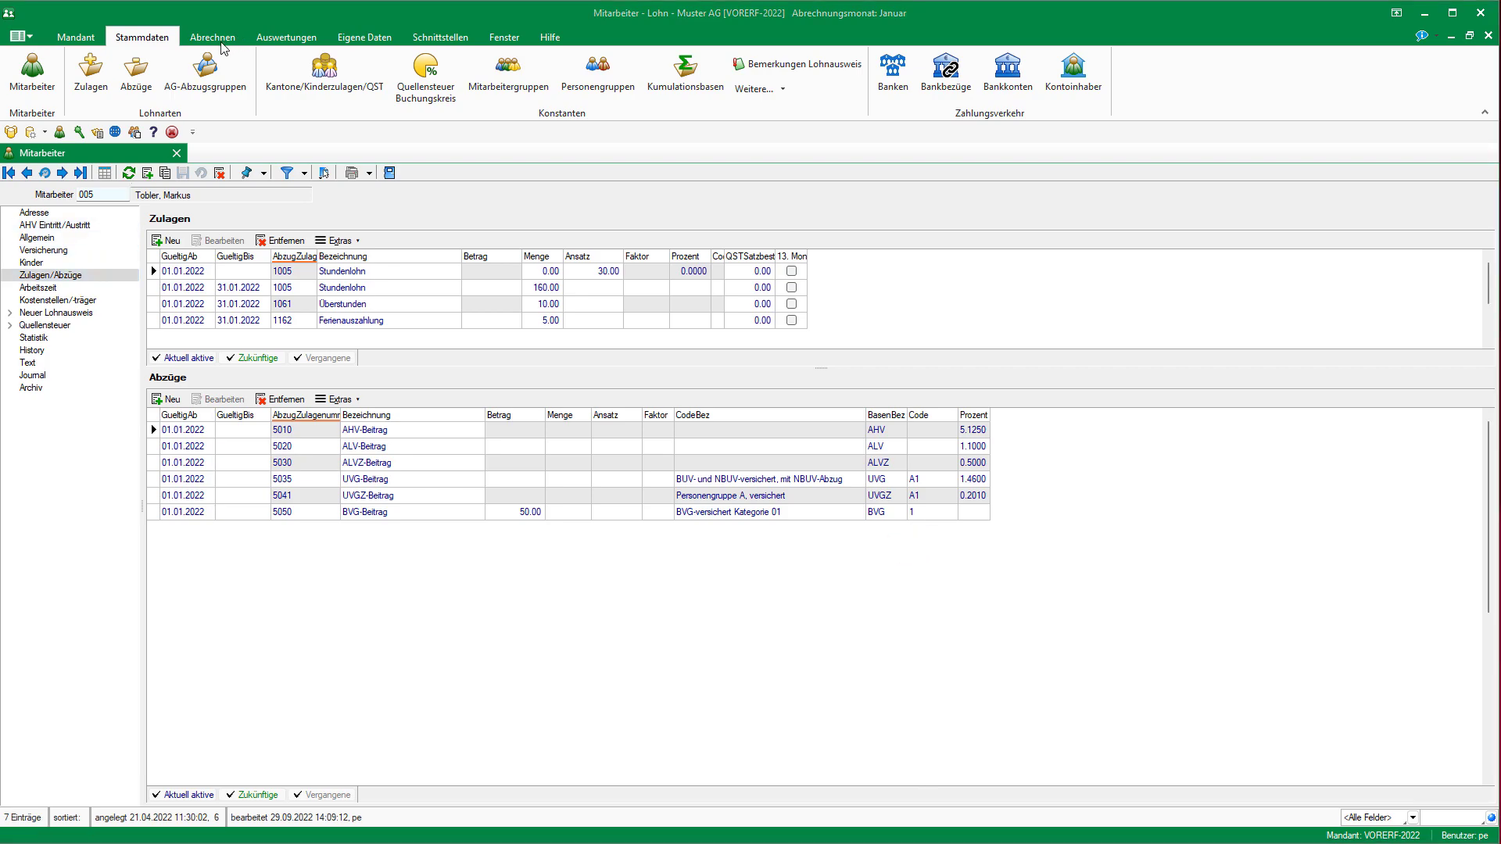
Close the payroll month Januar
{"action": "left_click", "coordinate": [304, 38]}
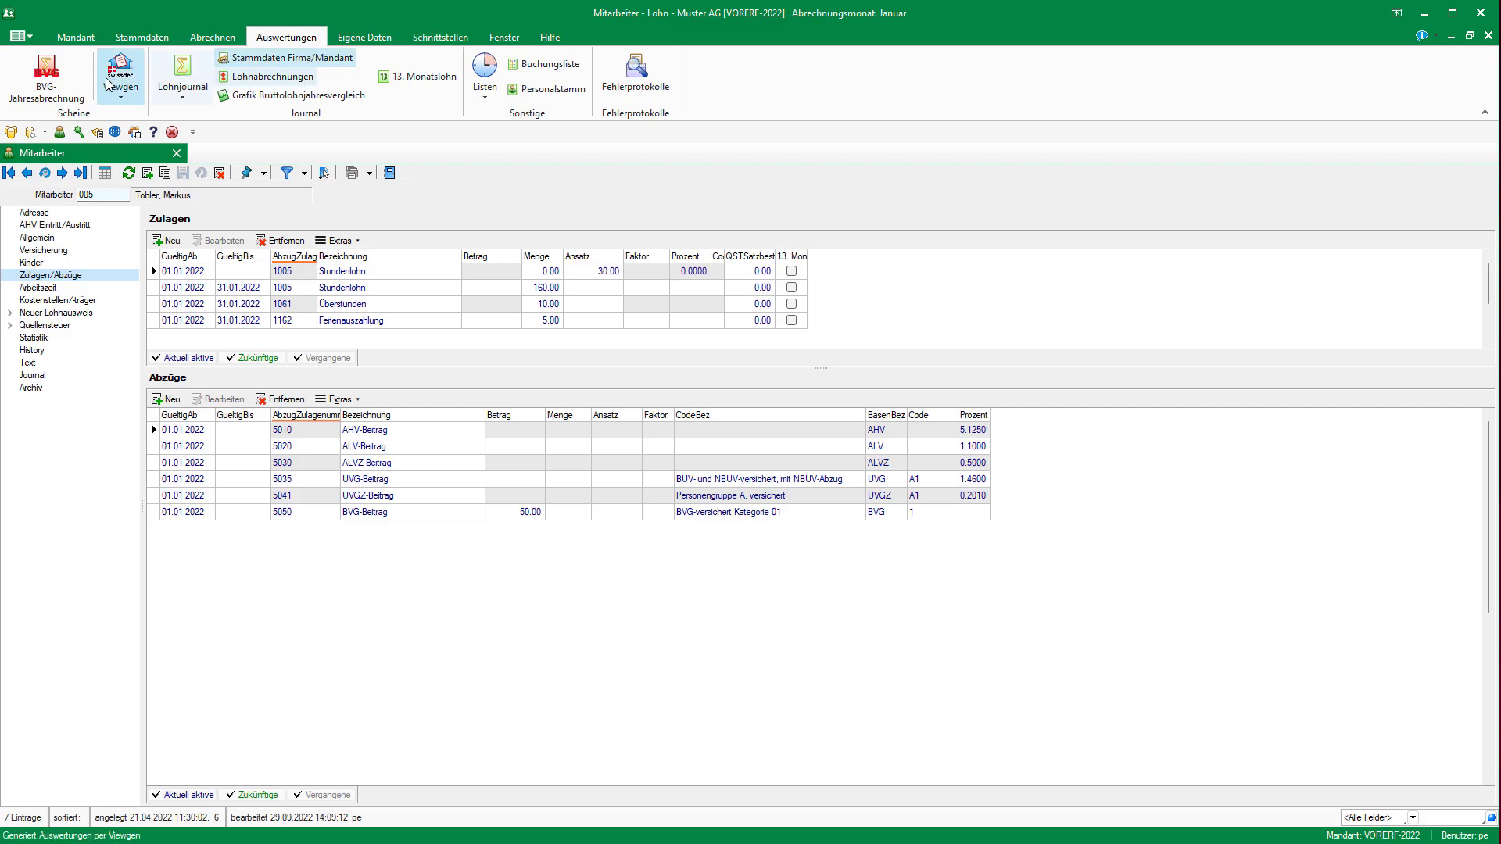
{"action": "left_click", "coordinate": [212, 38]}
{"action": "left_click", "coordinate": [165, 94]}
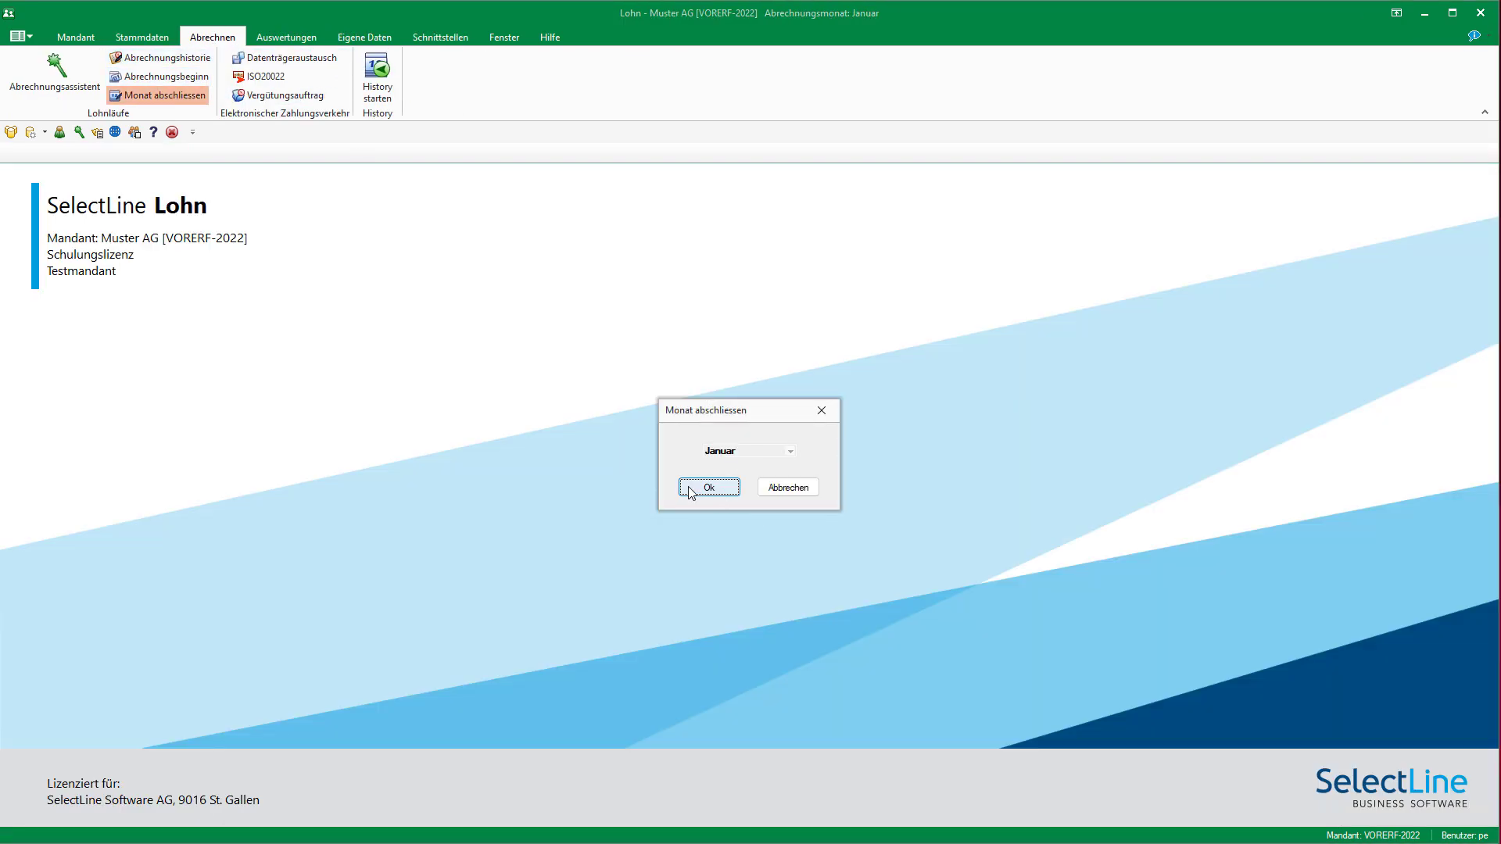
{"action": "left_click", "coordinate": [691, 491]}
Open the employee's allowances and deductions in the master data and compare the allowances with past entries shown and hidden, leaving them hidden
{"action": "left_click", "coordinate": [143, 36]}
{"action": "left_click", "coordinate": [40, 86]}
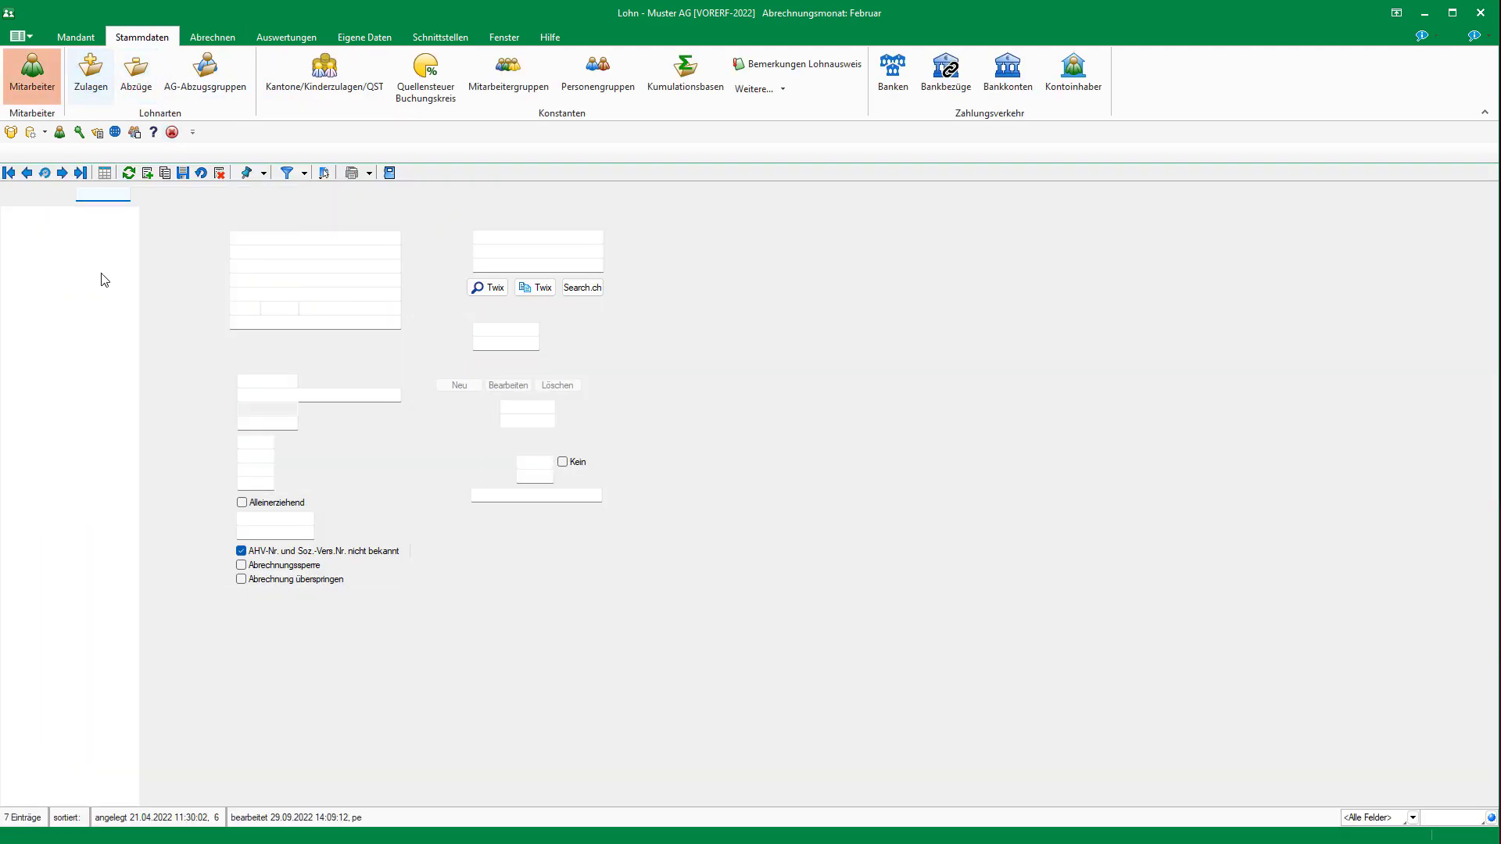
{"action": "left_click", "coordinate": [65, 277]}
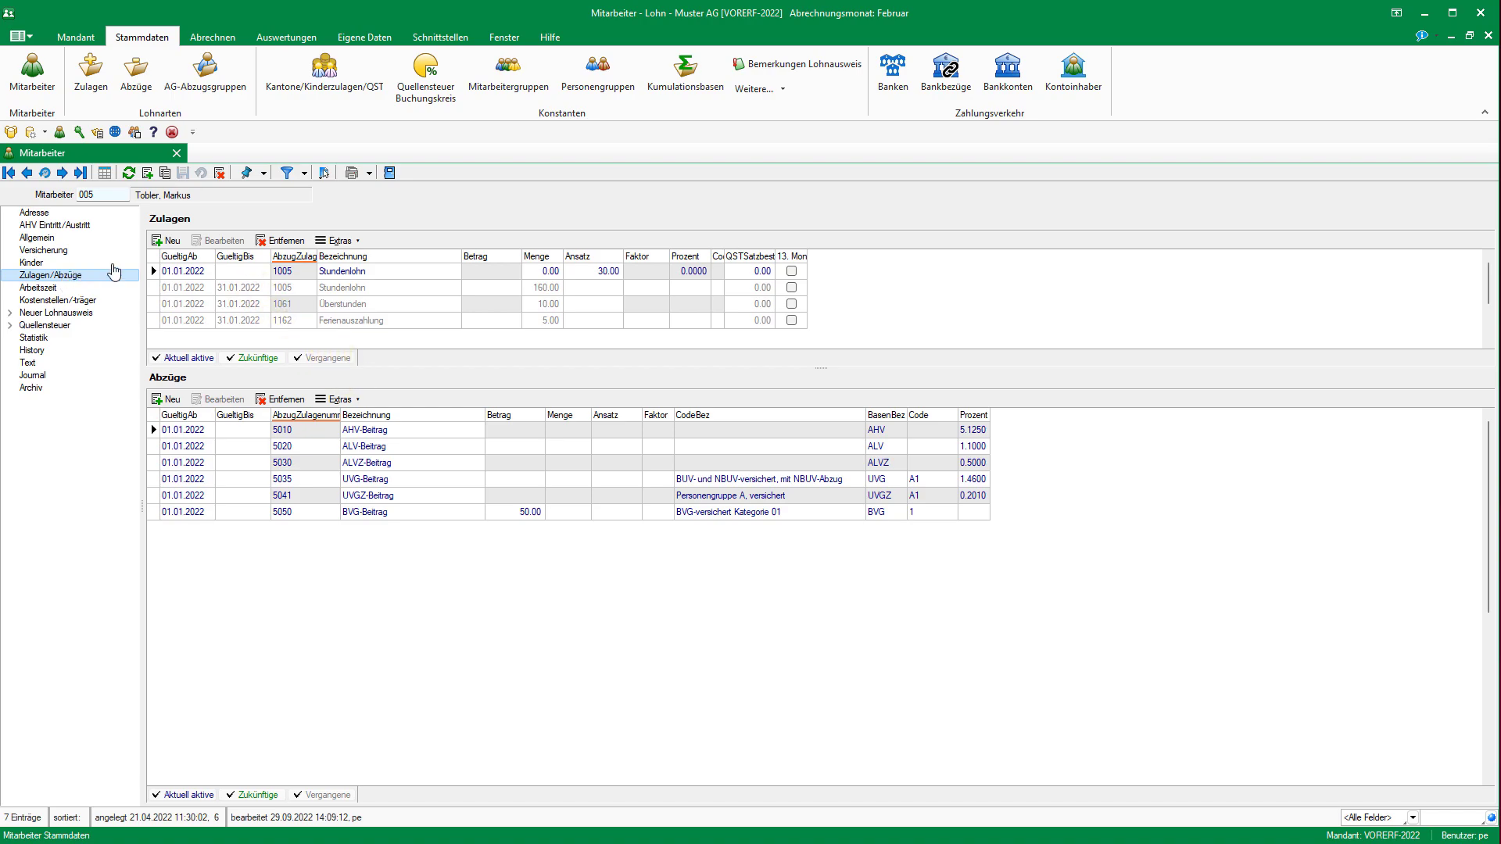
{"action": "left_click", "coordinate": [320, 359]}
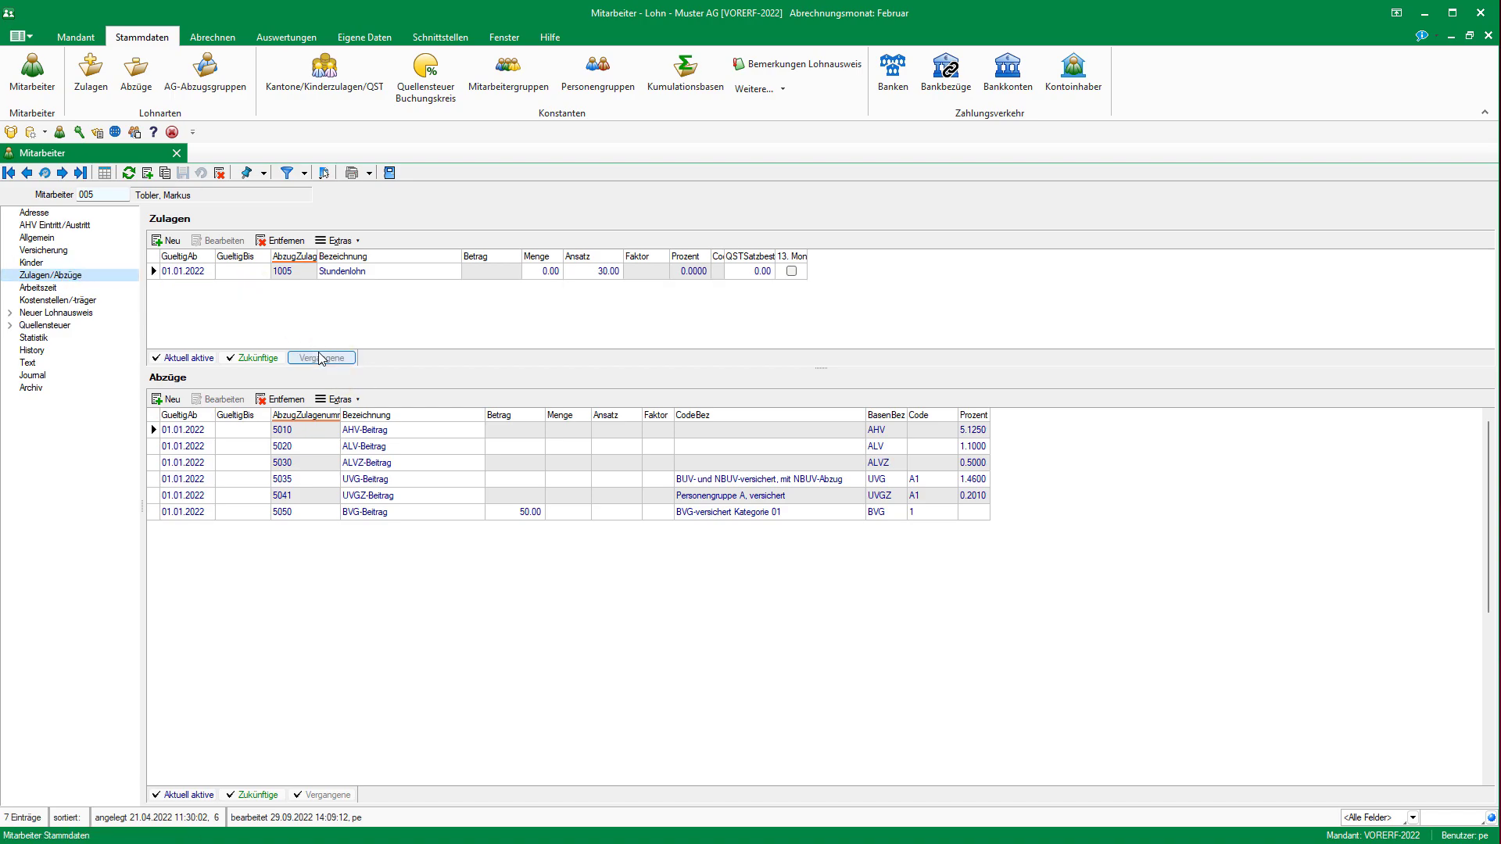
{"action": "left_click", "coordinate": [320, 358]}
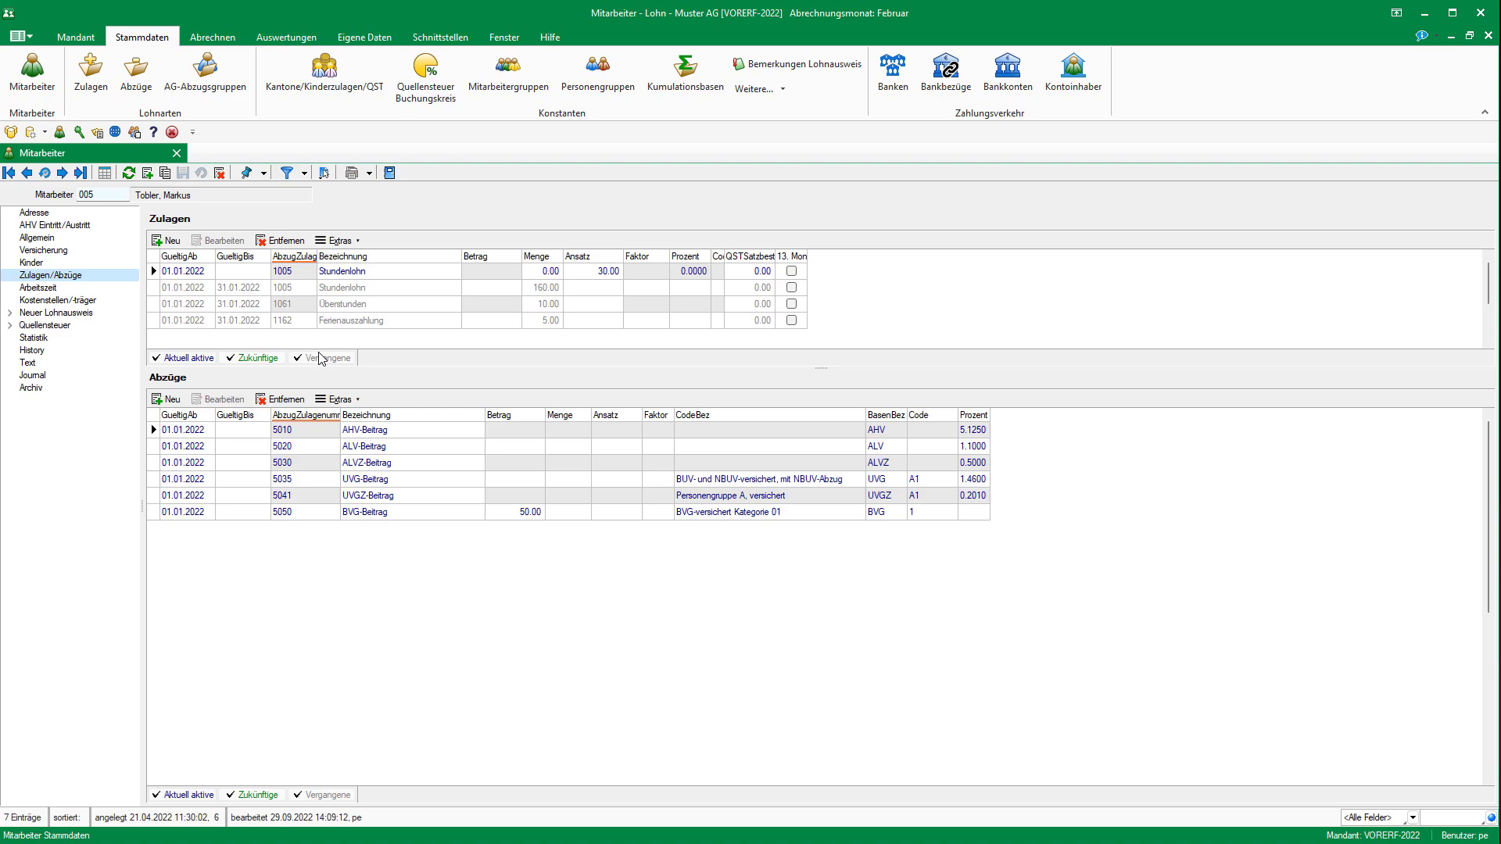
{"action": "left_click", "coordinate": [321, 358]}
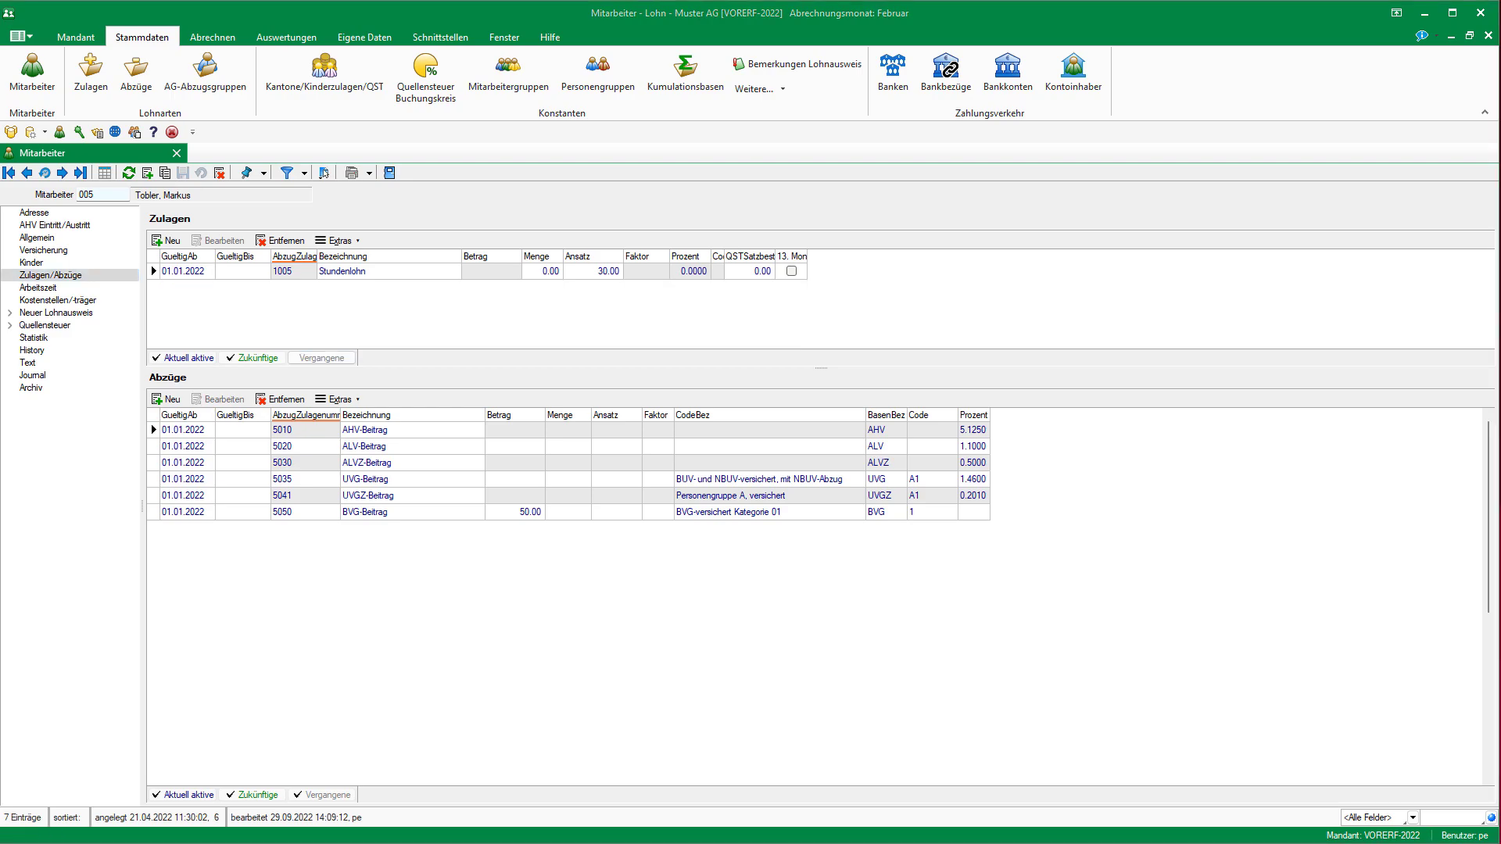
Check the employee's monthly working-time record (Arbeitszeit) and close the employee master data
{"action": "left_click", "coordinate": [100, 289]}
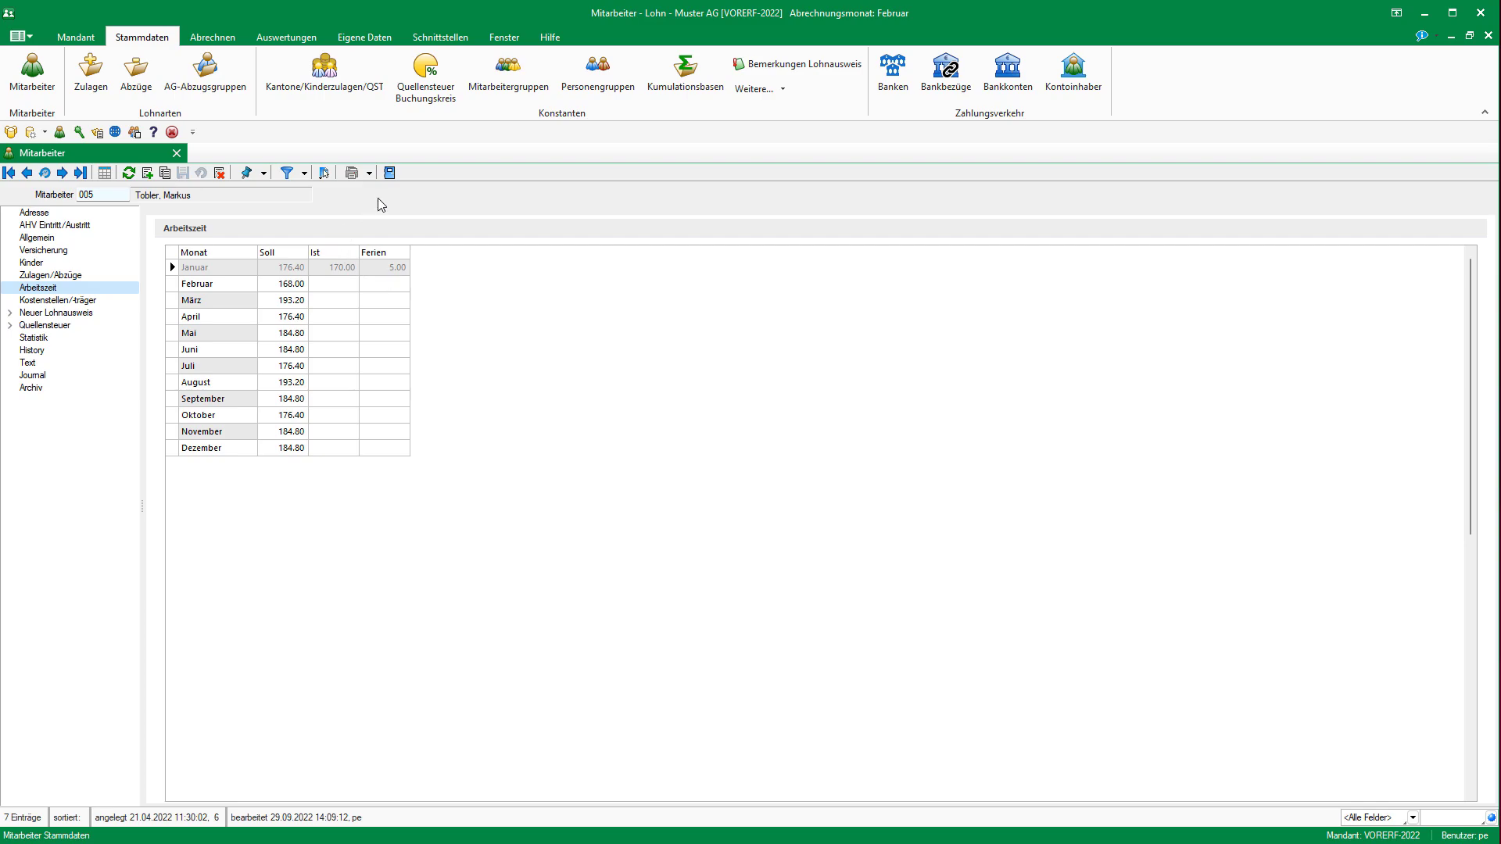
{"action": "left_click", "coordinate": [389, 173]}
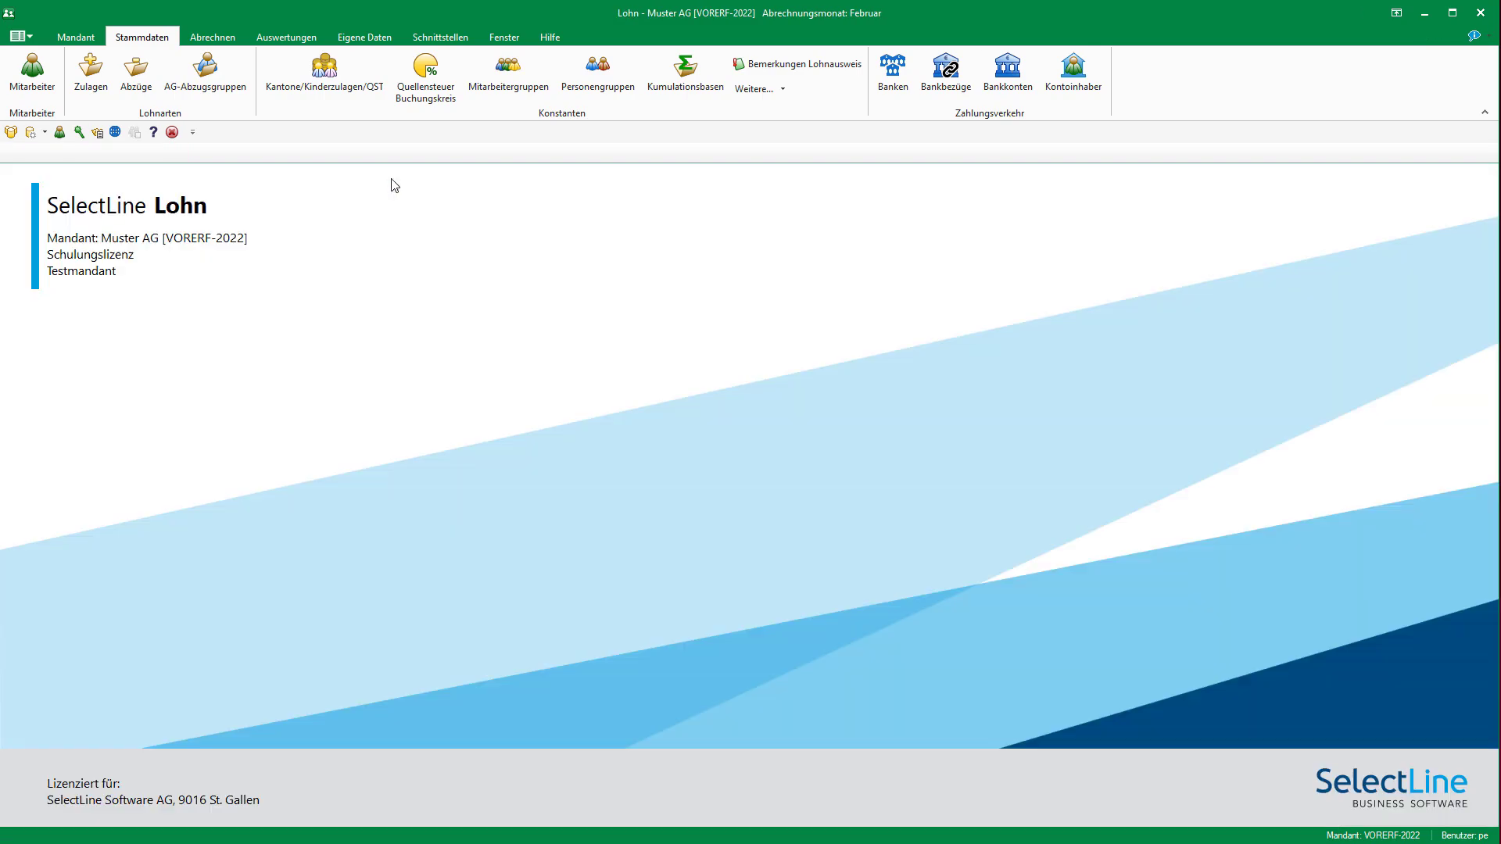